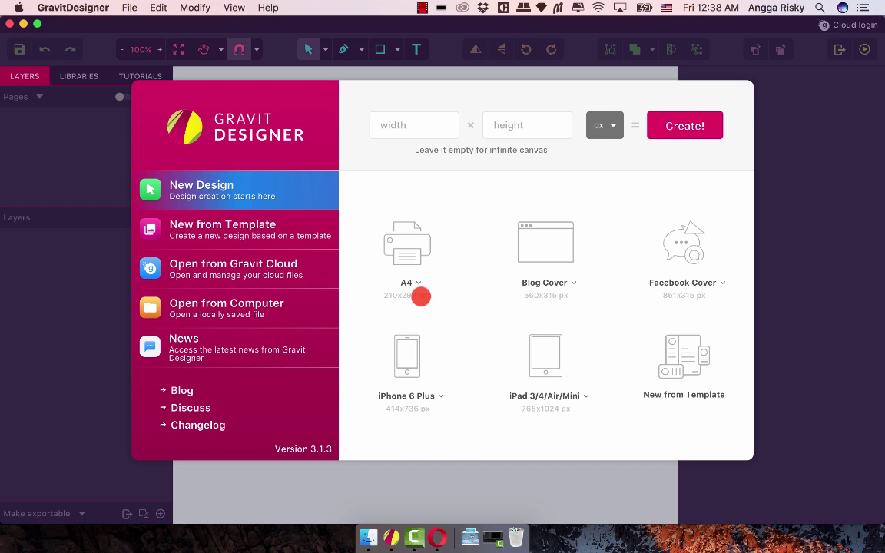
Switch to Finder, preview photo-nic-co-uk-nic-224377.jpg from the Pictures folder, and return to Gravit Designer
{"action": "left_click", "coordinate": [369, 538]}
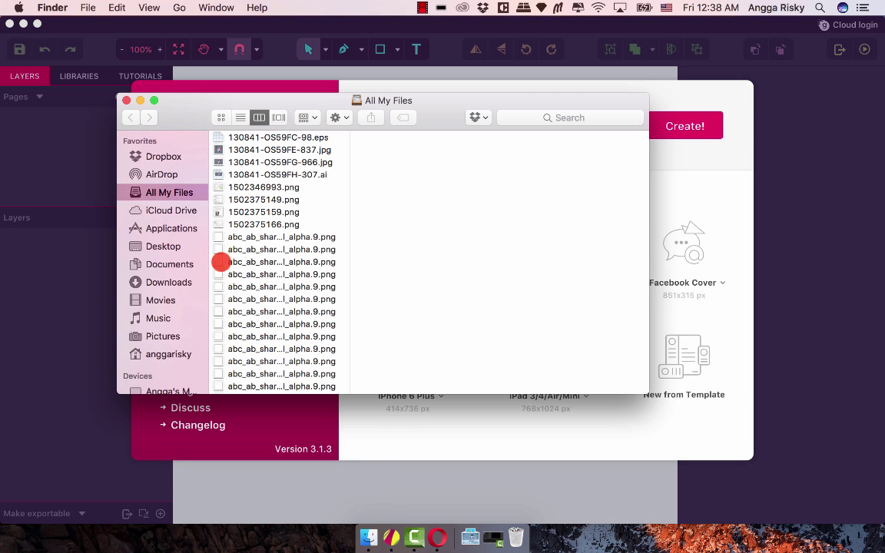
{"action": "left_click", "coordinate": [163, 336]}
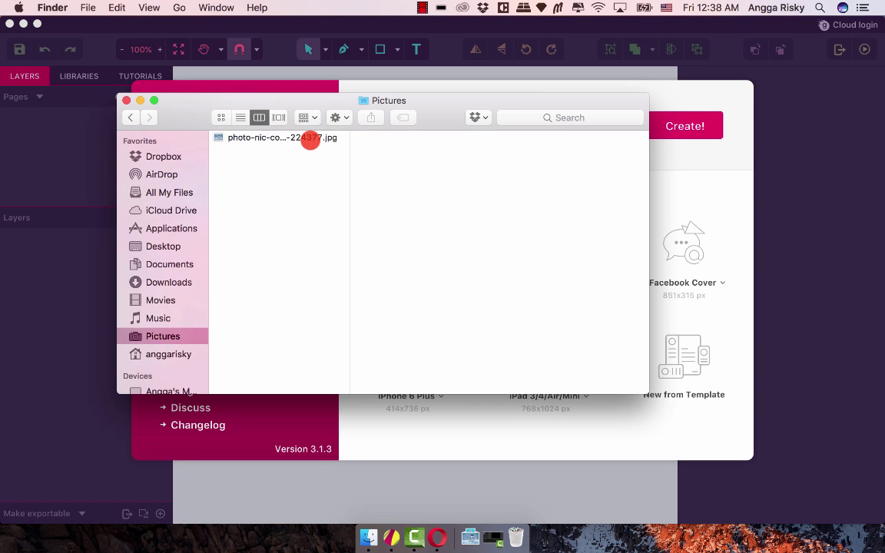
{"action": "left_click", "coordinate": [306, 138]}
{"action": "left_click_drag", "start_coordinate": [436, 111], "coordinate": [674, 131]}
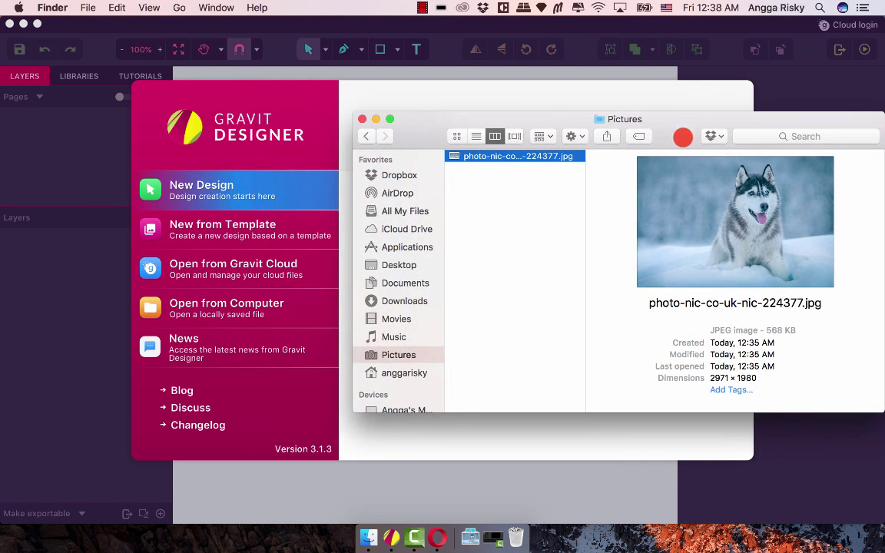
{"action": "key", "text": "space"}
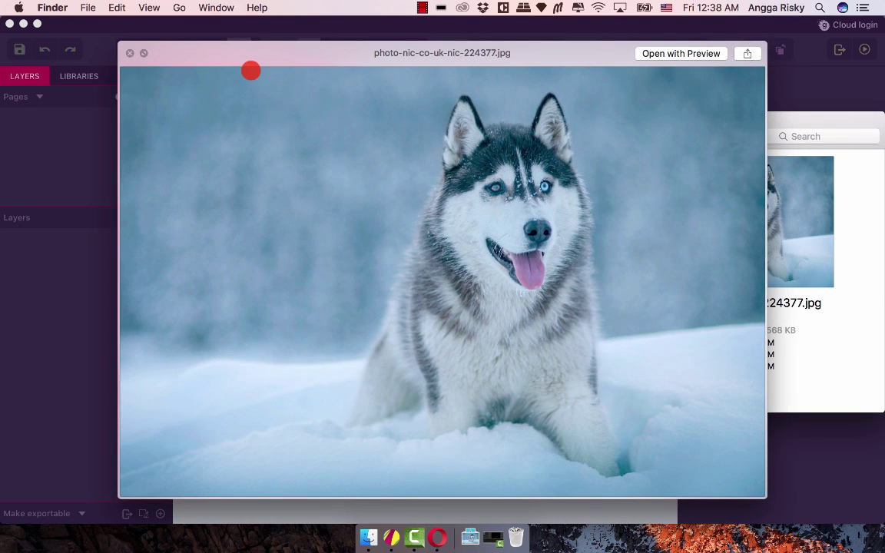
{"action": "left_click", "coordinate": [130, 53]}
{"action": "left_click_drag", "start_coordinate": [408, 123], "coordinate": [475, 144]}
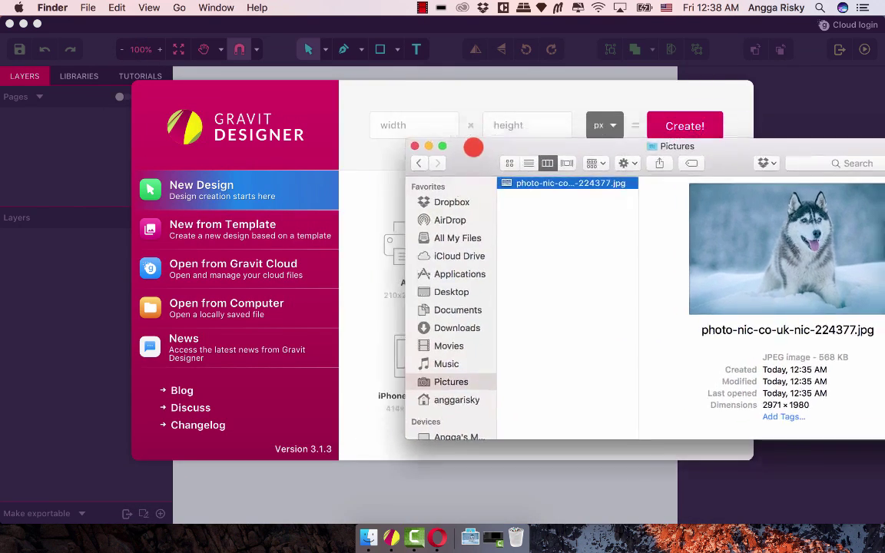
{"action": "left_click", "coordinate": [321, 147]}
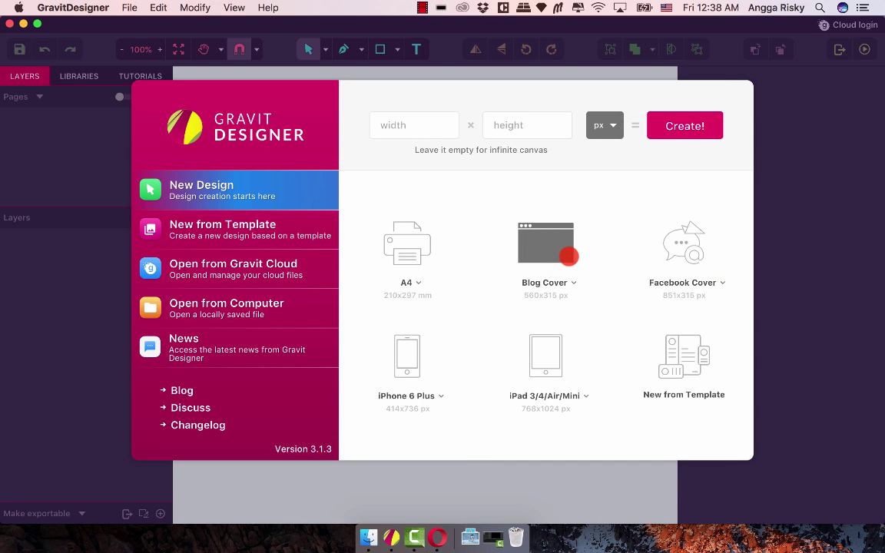
Create a new design from the 560 x 315 px Blog Cover preset
{"action": "left_click", "coordinate": [564, 250]}
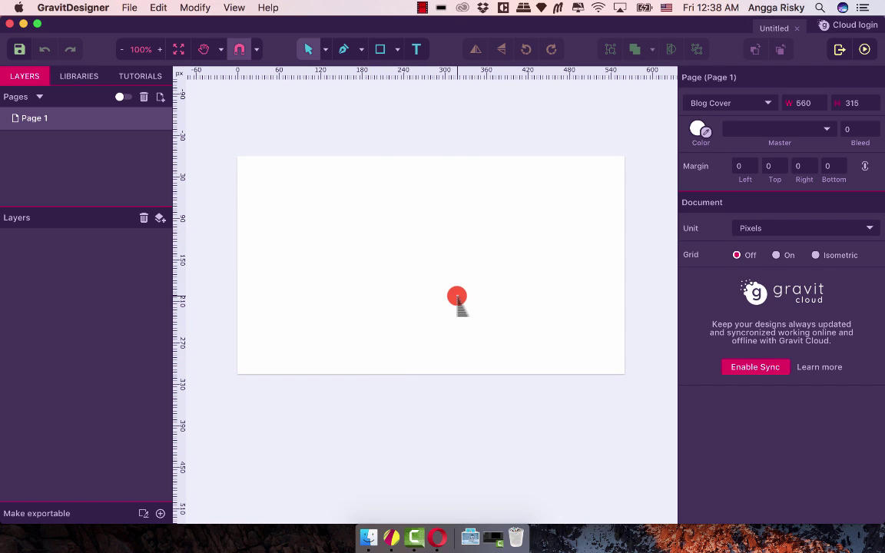
{"action": "scroll", "coordinate": [457, 300], "scroll_direction": "right", "scroll_amount": 2}
{"action": "scroll", "coordinate": [457, 300], "scroll_direction": "up", "scroll_amount": 1}
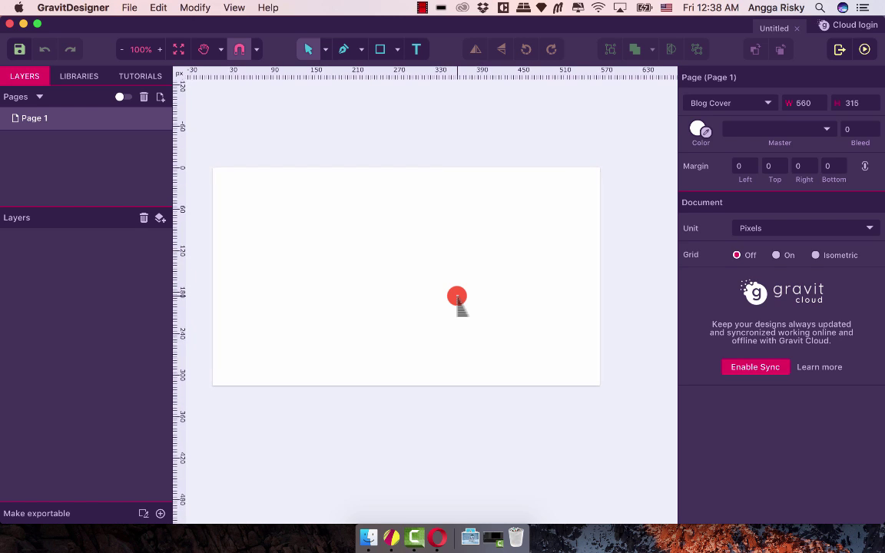
{"action": "scroll", "coordinate": [458, 299], "scroll_direction": "down", "scroll_amount": 1}
{"action": "scroll", "coordinate": [457, 300], "scroll_direction": "left", "scroll_amount": 2}
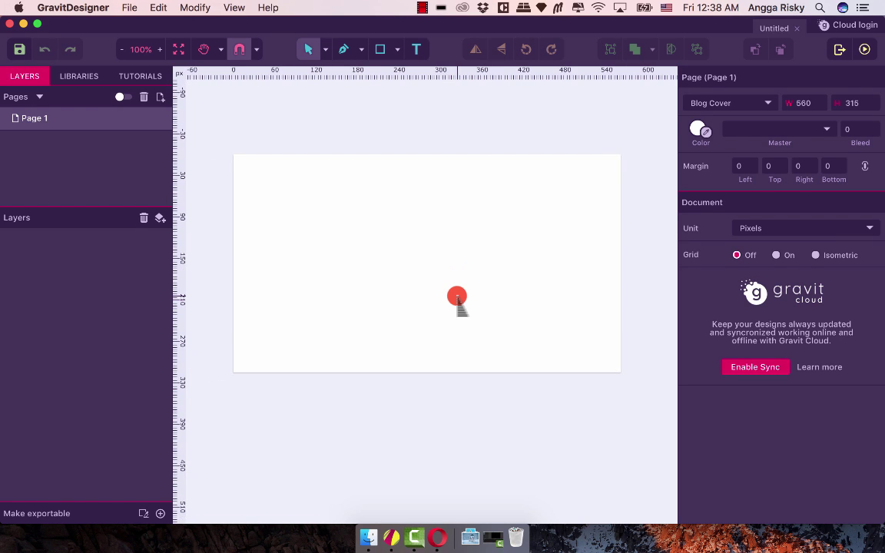
{"action": "scroll", "coordinate": [457, 300], "scroll_direction": "up", "scroll_amount": 1}
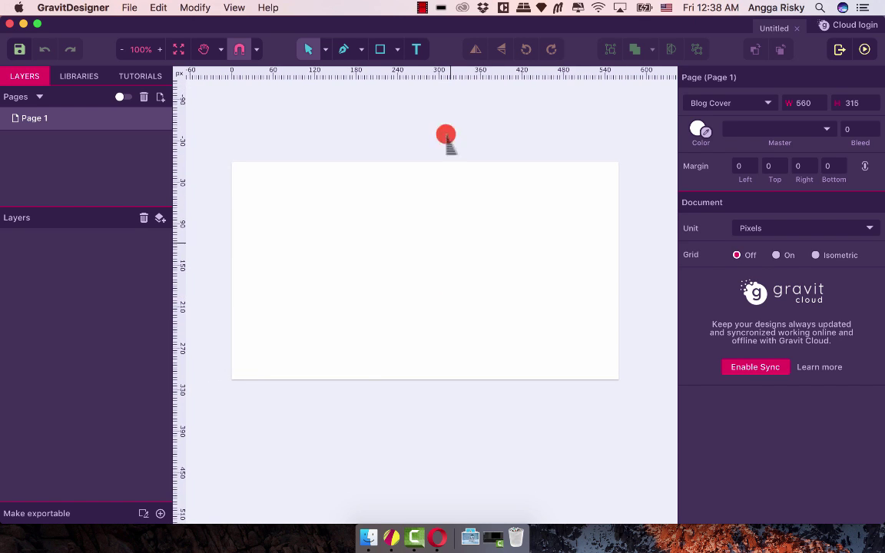
Draw a circle about 159 px in diameter with the Ellipse tool, centred on the page
{"action": "left_click", "coordinate": [393, 48]}
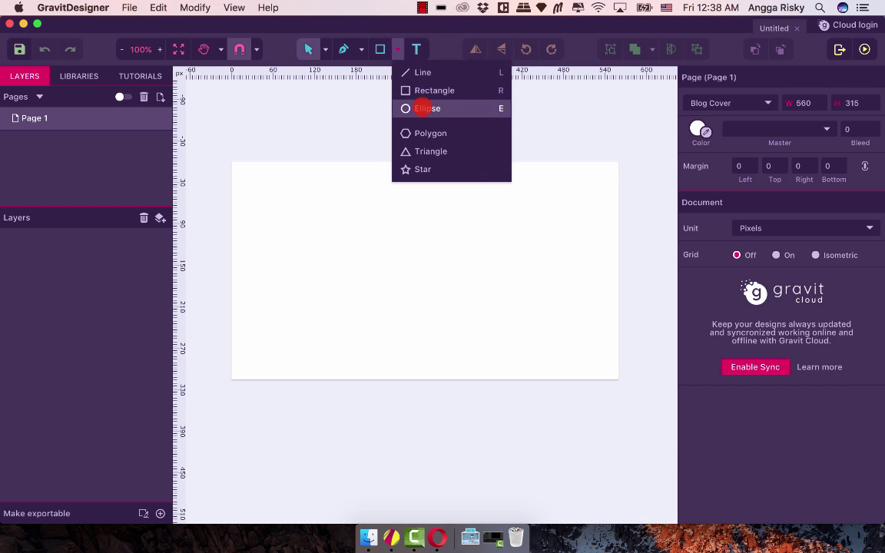
{"action": "left_click", "coordinate": [421, 107]}
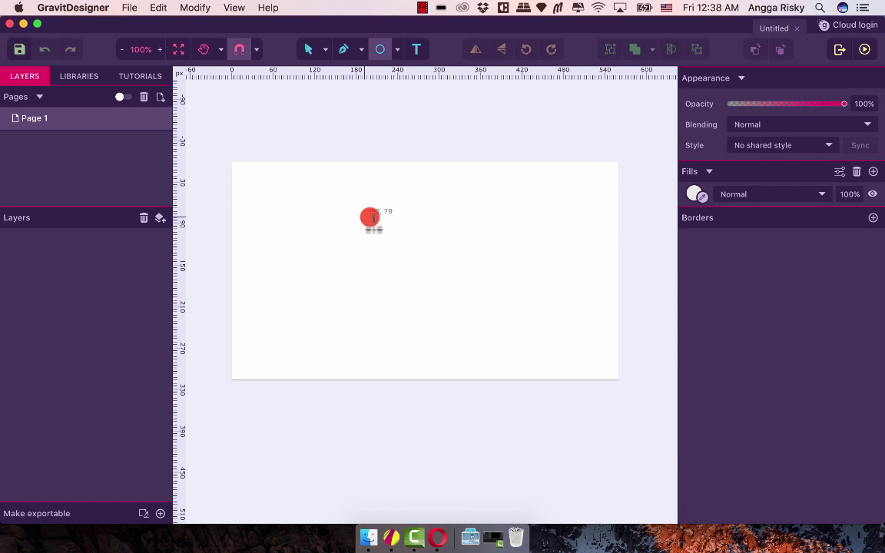
{"action": "left_click_drag", "start_coordinate": [366, 216], "coordinate": [472, 308]}
{"action": "mouse_move", "coordinate": [434, 280]}
{"action": "left_mouse_down"}
{"action": "mouse_move", "coordinate": [444, 280]}
{"action": "mouse_move", "coordinate": [437, 278]}
{"action": "left_mouse_up"}
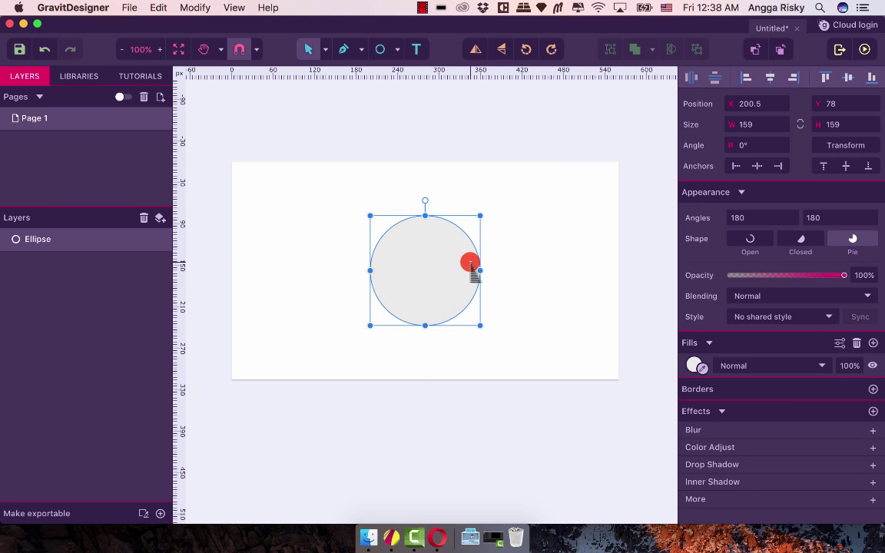
{"action": "left_click", "coordinate": [620, 97]}
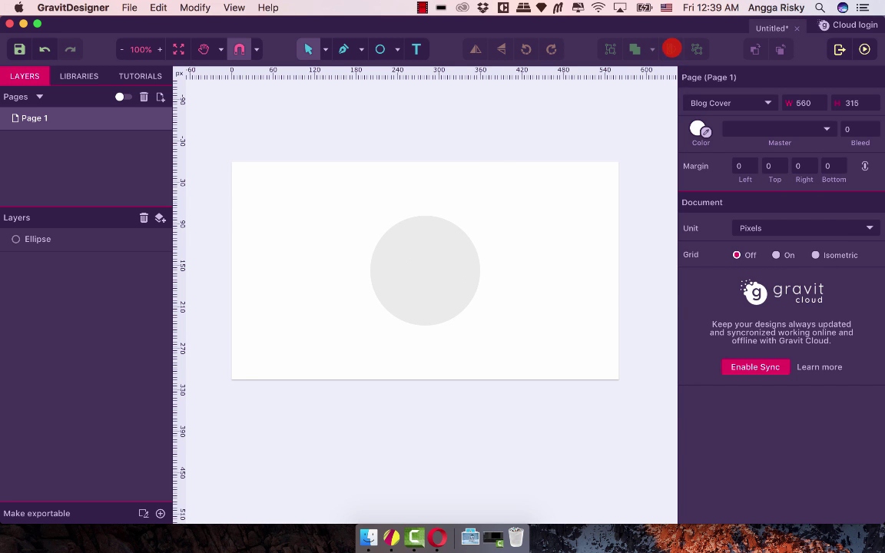
{"action": "left_click", "coordinate": [396, 250]}
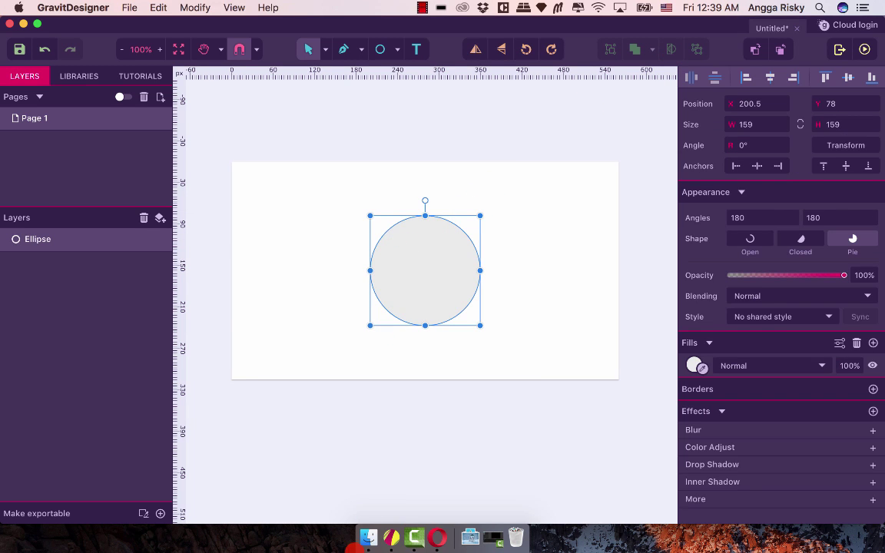
Import photo-nic-co-uk-nic-224377.jpg from Finder and centre it over the circle at about 418 x 279 px
{"action": "left_click", "coordinate": [369, 538]}
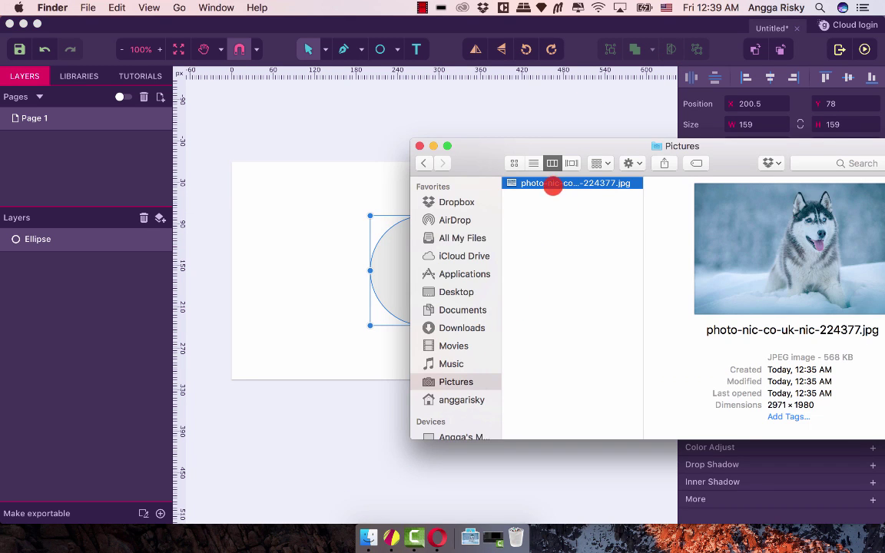
{"action": "left_click_drag", "start_coordinate": [553, 187], "coordinate": [333, 279]}
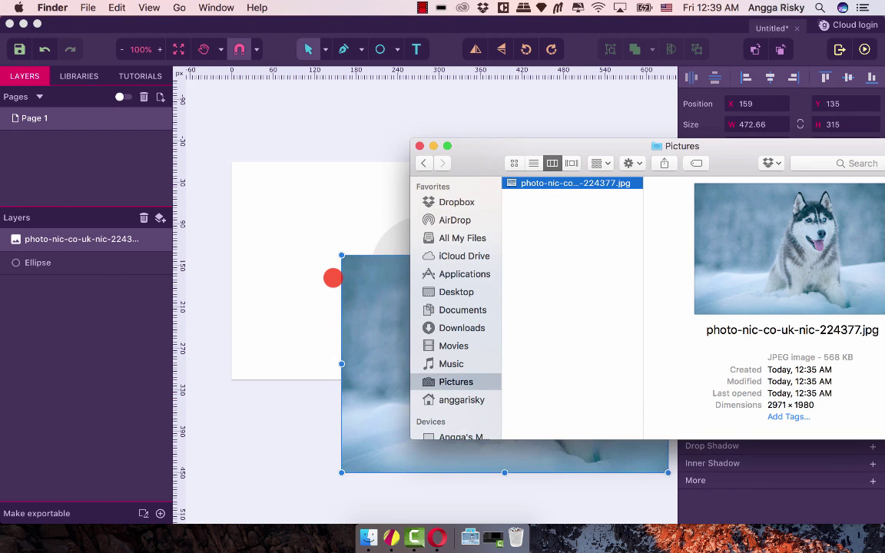
{"action": "left_click", "coordinate": [447, 336]}
{"action": "left_click_drag", "start_coordinate": [447, 336], "coordinate": [366, 243]}
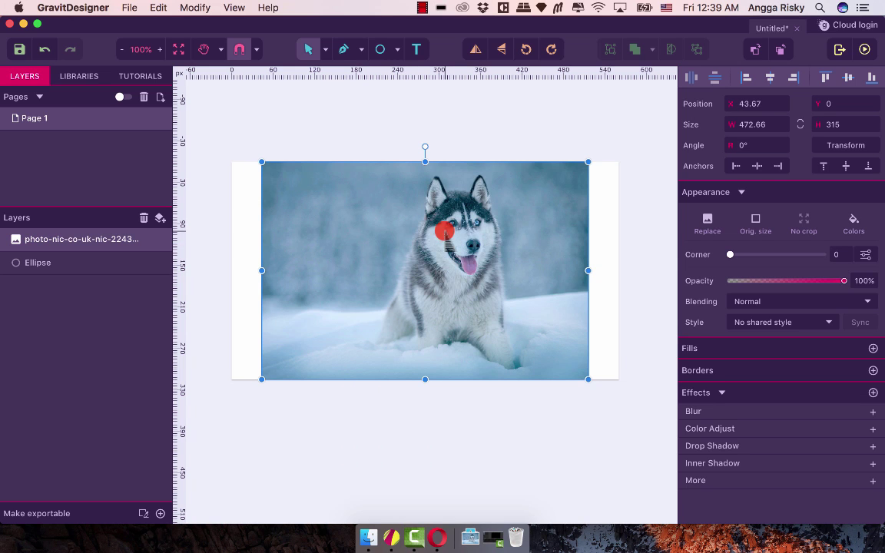
{"action": "left_click_drag", "start_coordinate": [586, 163], "coordinate": [551, 207]}
{"action": "left_click_drag", "start_coordinate": [433, 276], "coordinate": [455, 266]}
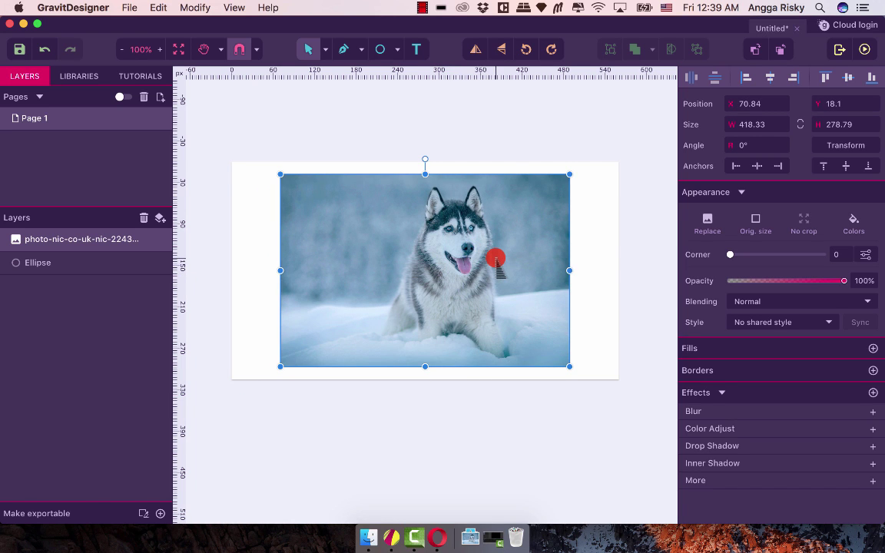
Hide the photo layer to view the ellipse underneath it, and show the photo again
{"action": "left_click", "coordinate": [162, 239]}
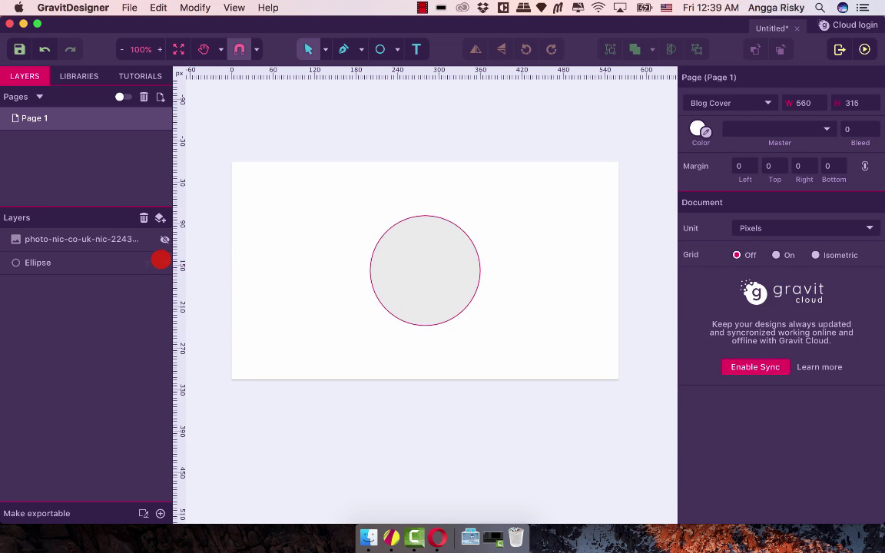
{"action": "left_click", "coordinate": [101, 237]}
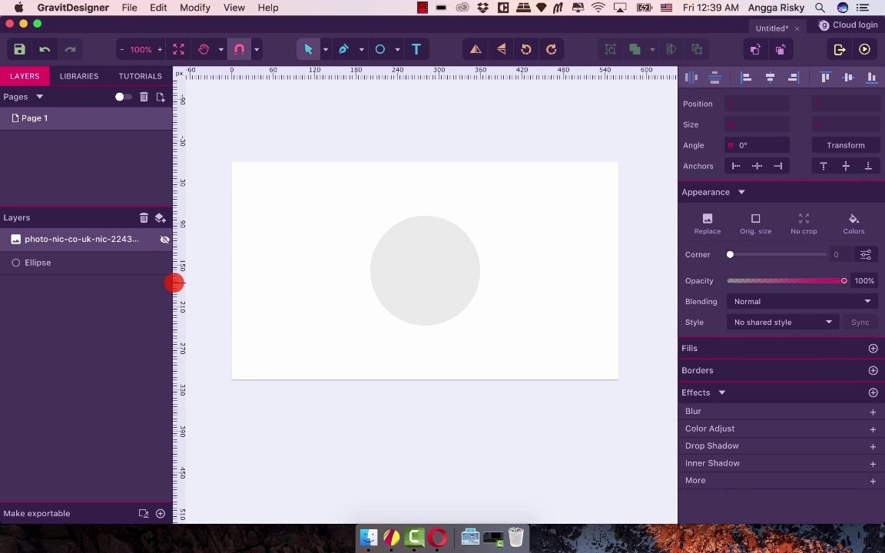
{"action": "left_click", "coordinate": [55, 263]}
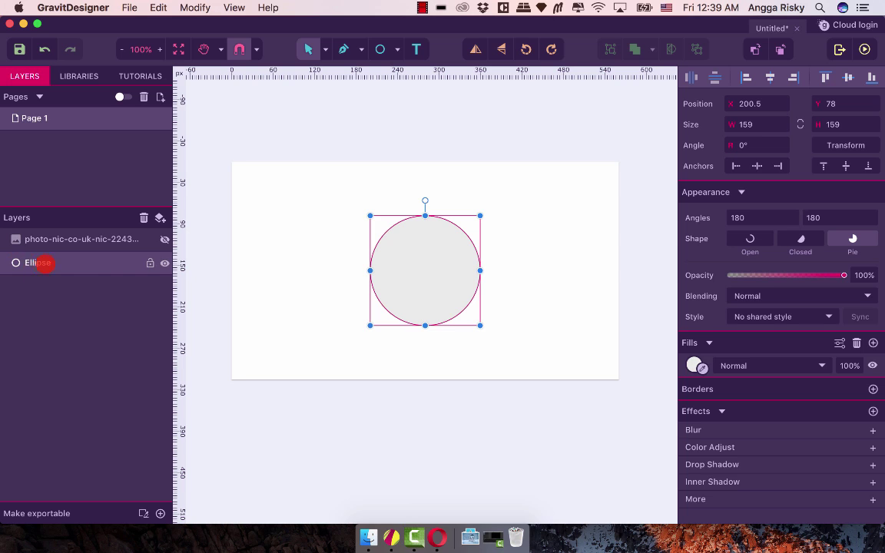
{"action": "left_click", "coordinate": [71, 238]}
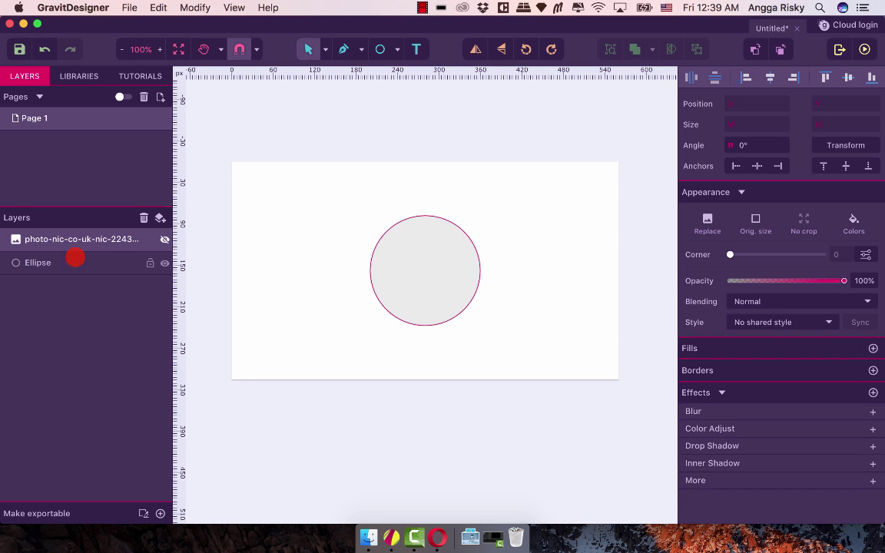
{"action": "left_click", "coordinate": [164, 240]}
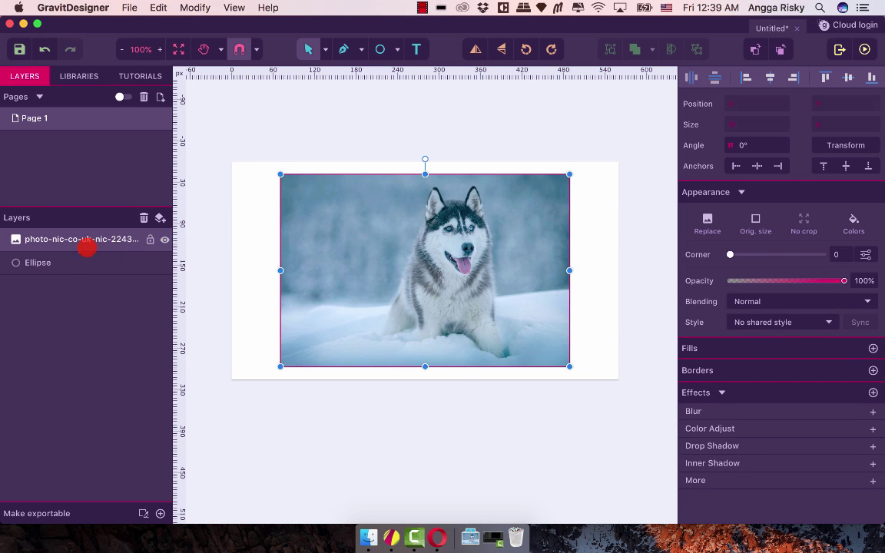
Clip the husky photo to the ellipse by selecting both layers and creating a clipping
{"action": "left_click", "coordinate": [65, 264]}
{"action": "left_click", "coordinate": [73, 246]}
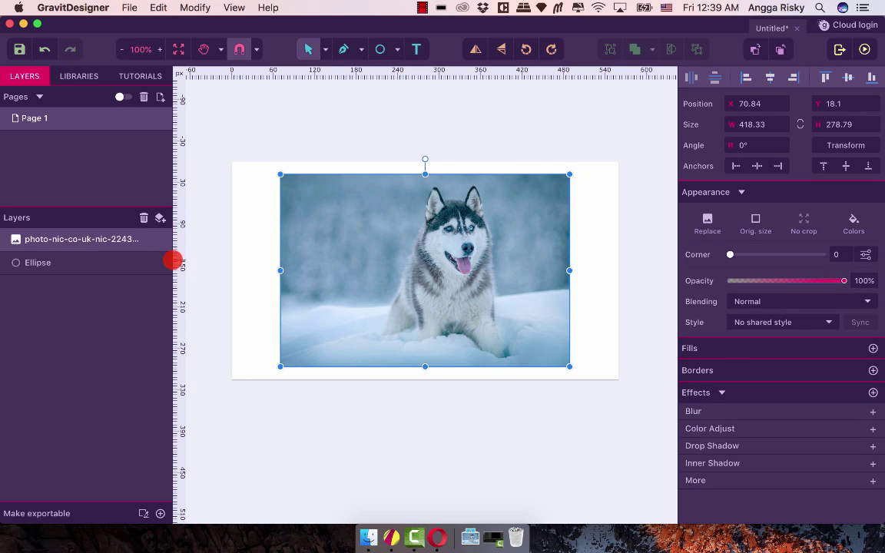
{"action": "left_click", "coordinate": [69, 260], "text": "shift"}
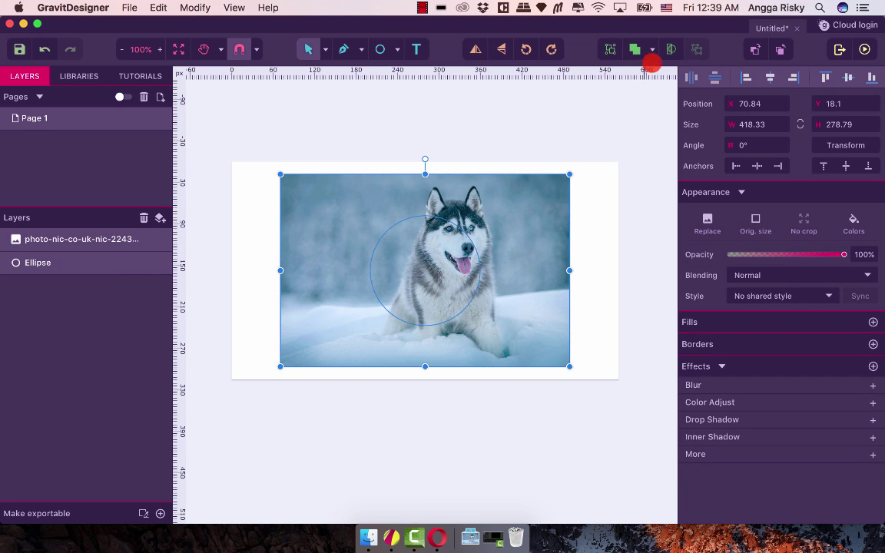
{"action": "left_click", "coordinate": [678, 47]}
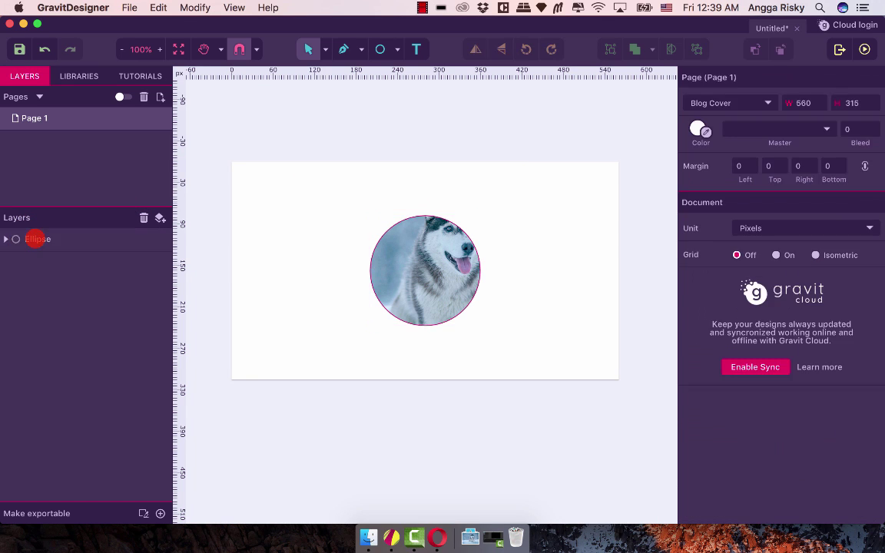
Rename the clipped Ellipse layer as profile_picture
{"action": "double_click", "coordinate": [34, 239]}
{"action": "type", "text": "profi"}
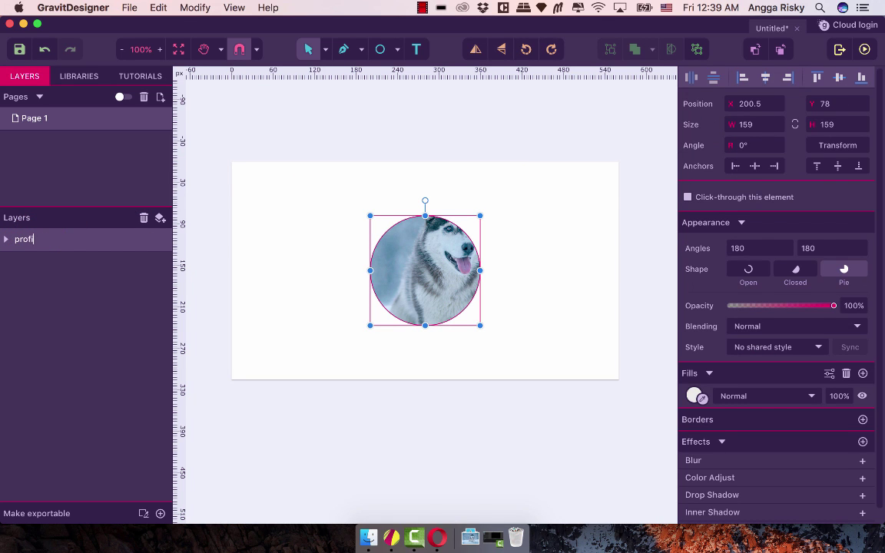
{"action": "type", "text": "le_picture"}
{"action": "key", "text": "Return"}
Move the photo inside the profile_picture clip to about X 25, Y 69 to centre the husky's face in the circle
{"action": "left_click", "coordinate": [6, 239]}
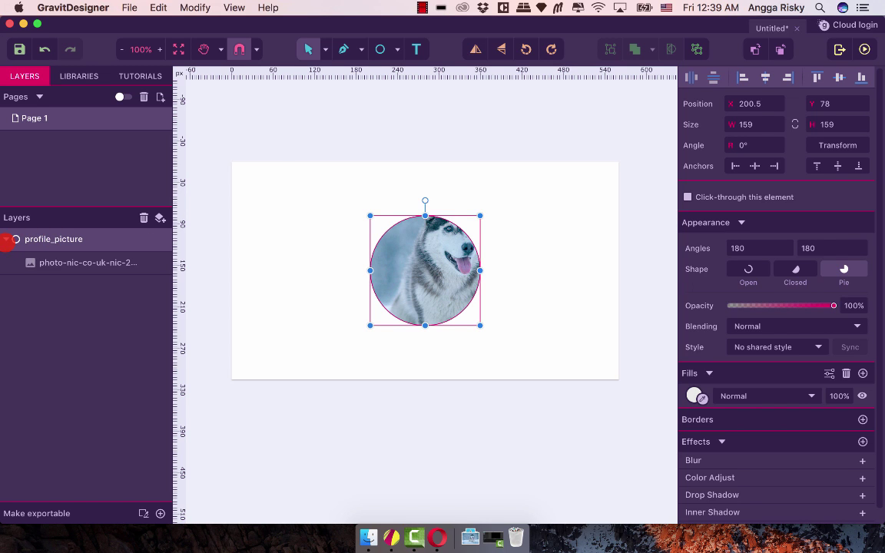
{"action": "left_click", "coordinate": [82, 256]}
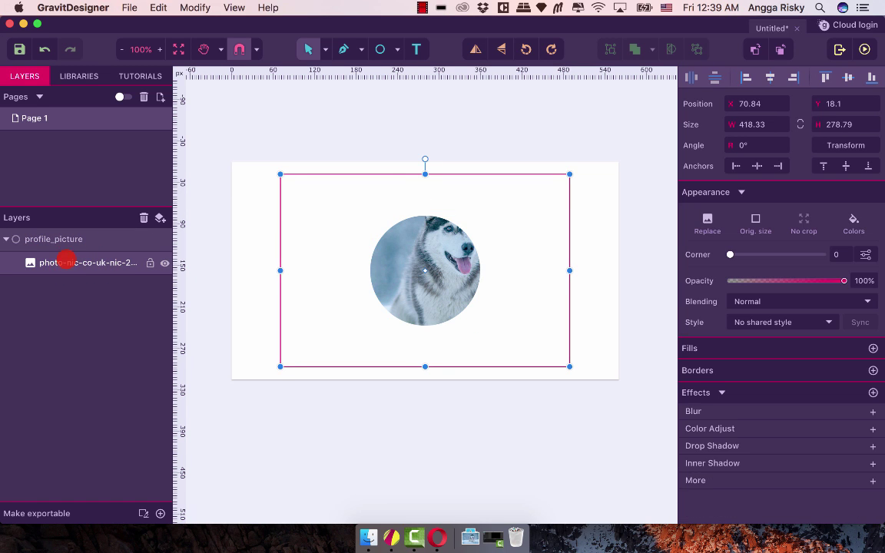
{"action": "left_click_drag", "start_coordinate": [405, 280], "coordinate": [446, 316]}
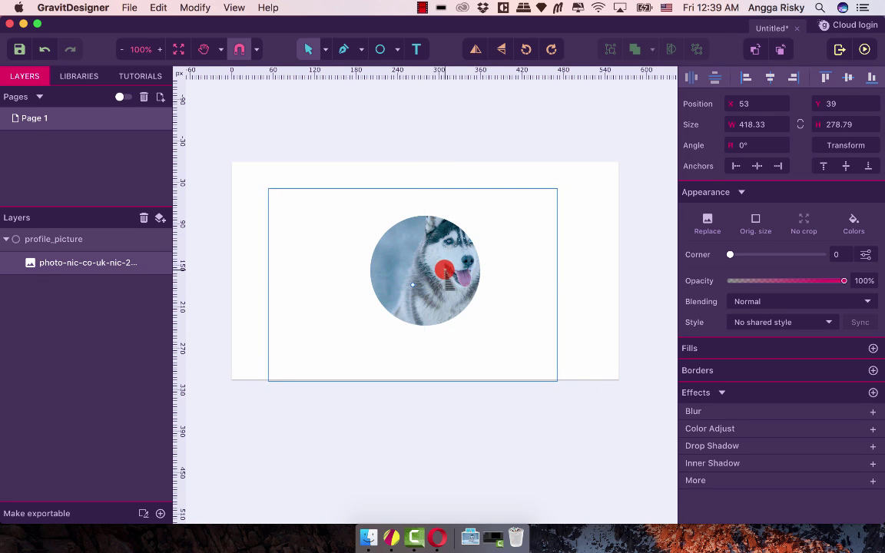
{"action": "mouse_move", "coordinate": [458, 265]}
{"action": "left_mouse_down"}
{"action": "mouse_move", "coordinate": [447, 284]}
{"action": "mouse_move", "coordinate": [444, 273]}
{"action": "left_mouse_up"}
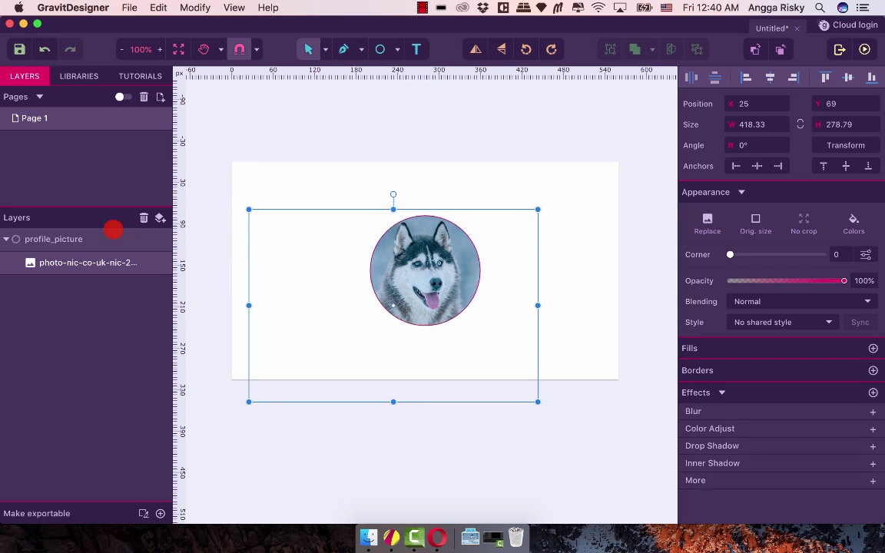
{"action": "left_click", "coordinate": [113, 231]}
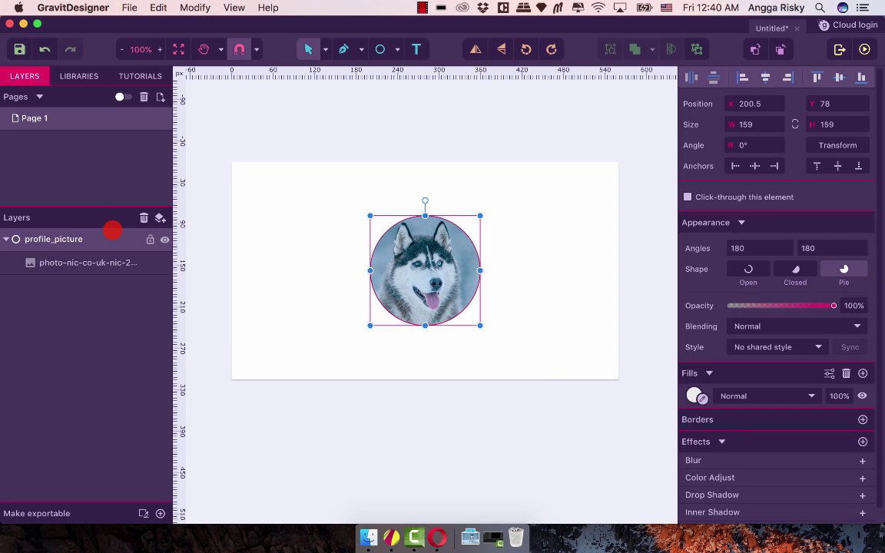
{"action": "left_click", "coordinate": [73, 258]}
{"action": "left_click", "coordinate": [57, 233]}
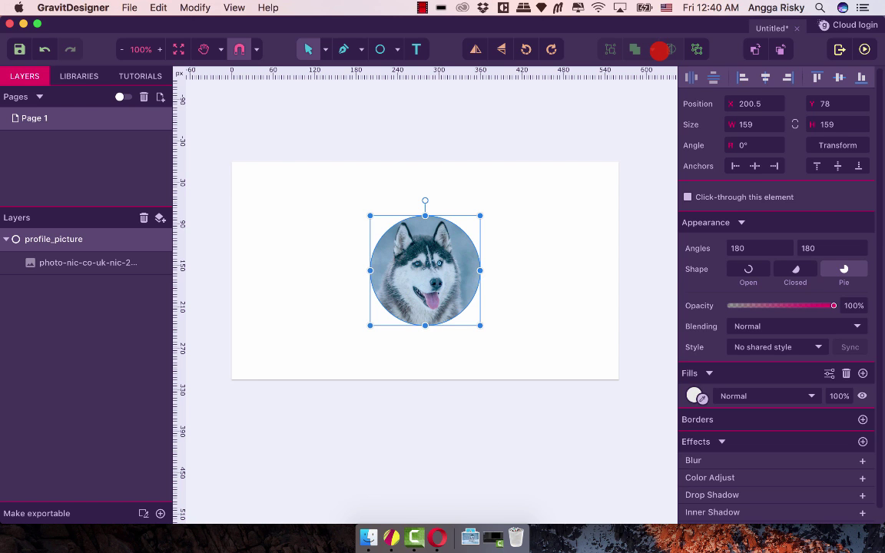
{"action": "left_click", "coordinate": [506, 200]}
{"action": "left_click", "coordinate": [422, 254]}
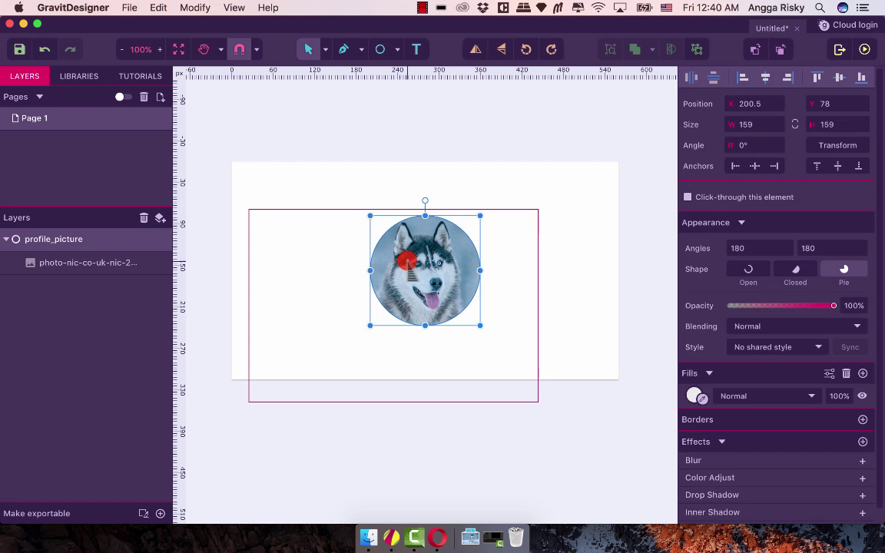
Move the husky photo layer out of the profile_picture clip and place it above the ellipse layer
{"action": "left_click", "coordinate": [89, 264]}
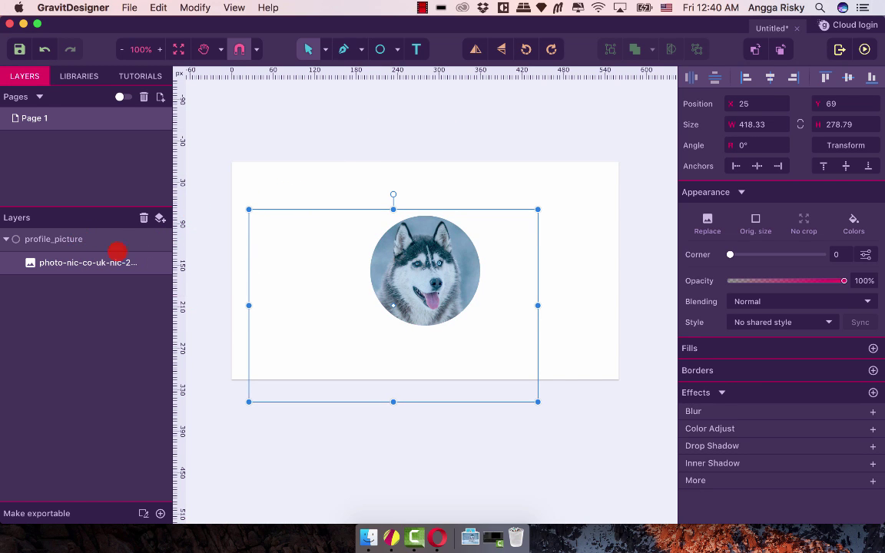
{"action": "left_click", "coordinate": [77, 239], "text": "shift"}
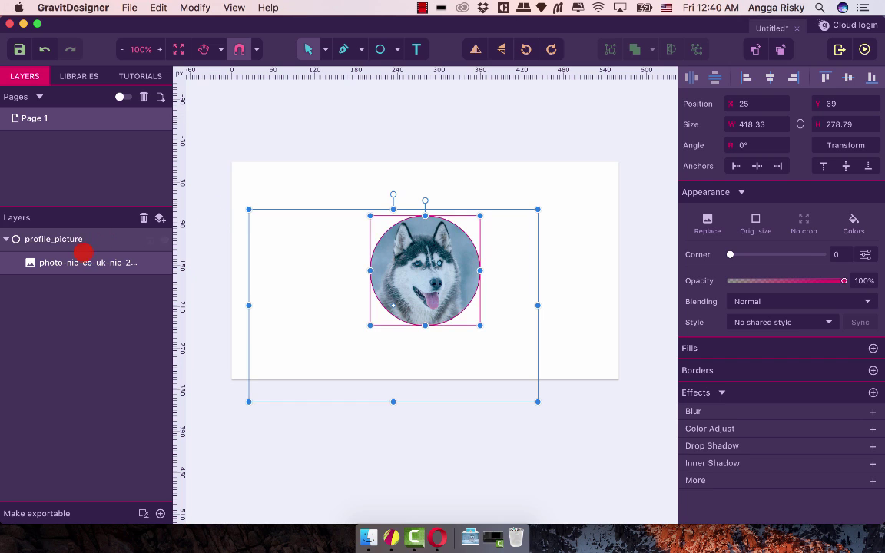
{"action": "key", "text": "Escape"}
{"action": "left_click", "coordinate": [68, 262]}
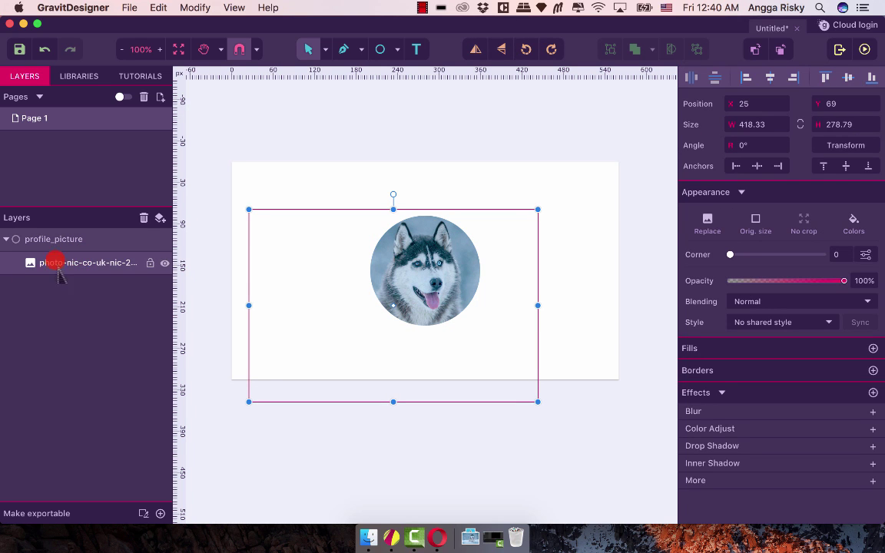
{"action": "left_click_drag", "start_coordinate": [57, 264], "coordinate": [39, 229]}
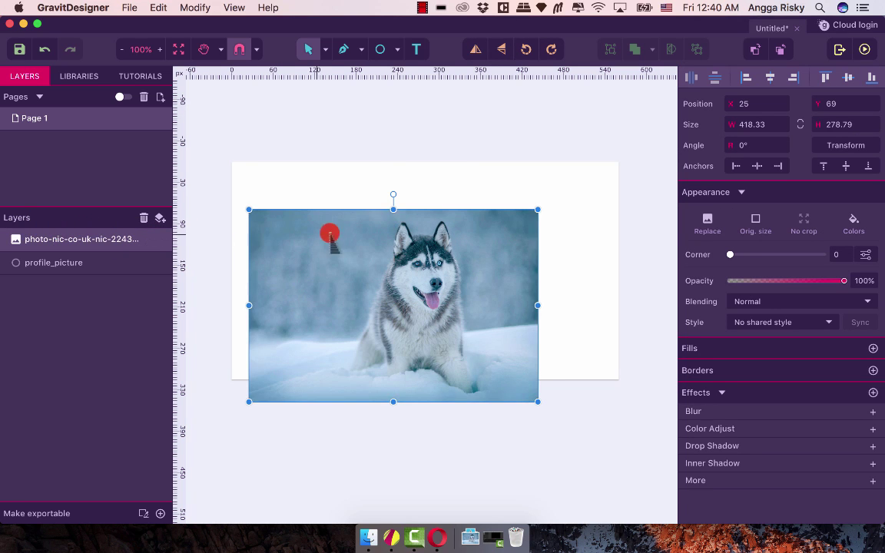
Centre the unclipped husky photo horizontally and vertically on the page
{"action": "left_click_drag", "start_coordinate": [330, 233], "coordinate": [351, 216]}
{"action": "left_click", "coordinate": [790, 77]}
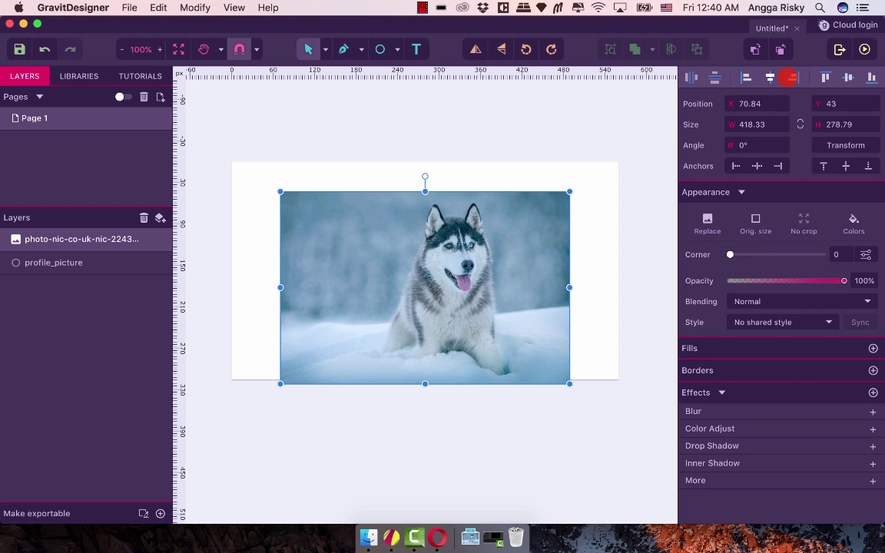
{"action": "left_click", "coordinate": [848, 77]}
Delete the profile_picture ellipse layer and select the remaining husky photo
{"action": "left_click", "coordinate": [80, 257]}
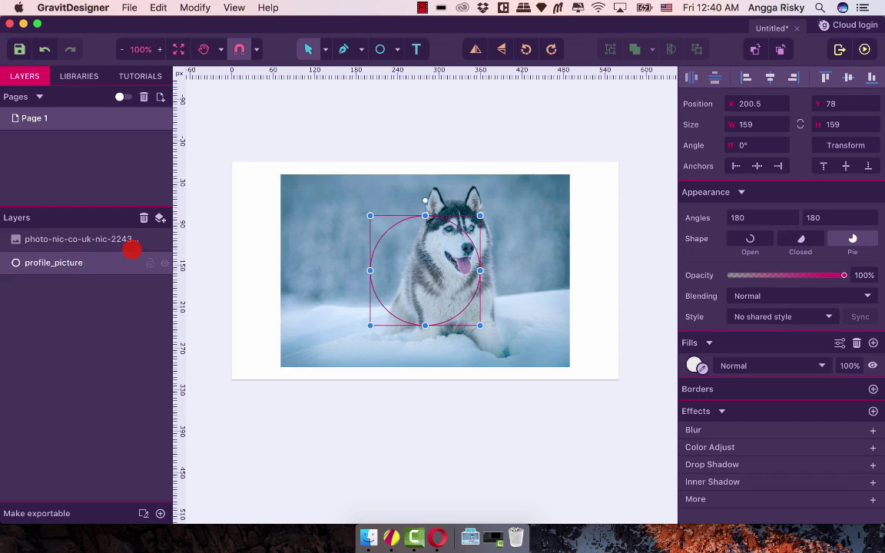
{"action": "left_click", "coordinate": [144, 217]}
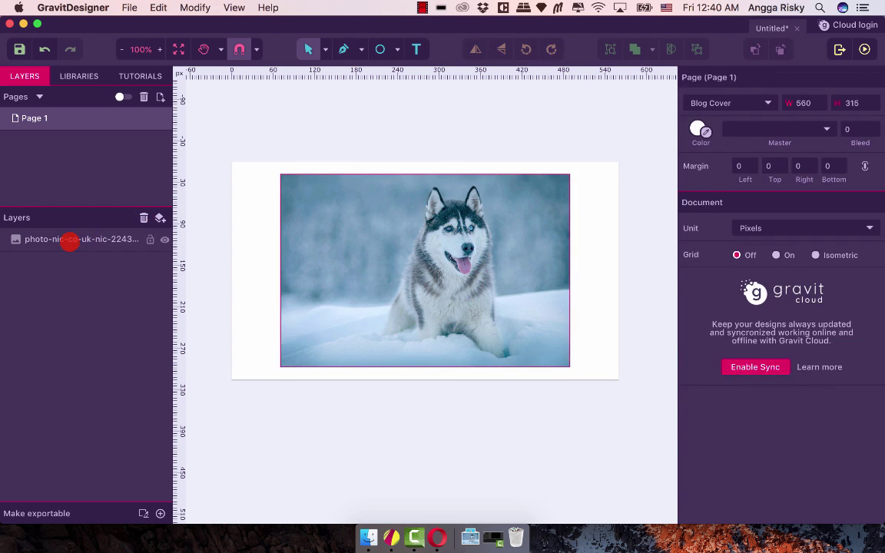
{"action": "left_click", "coordinate": [73, 234]}
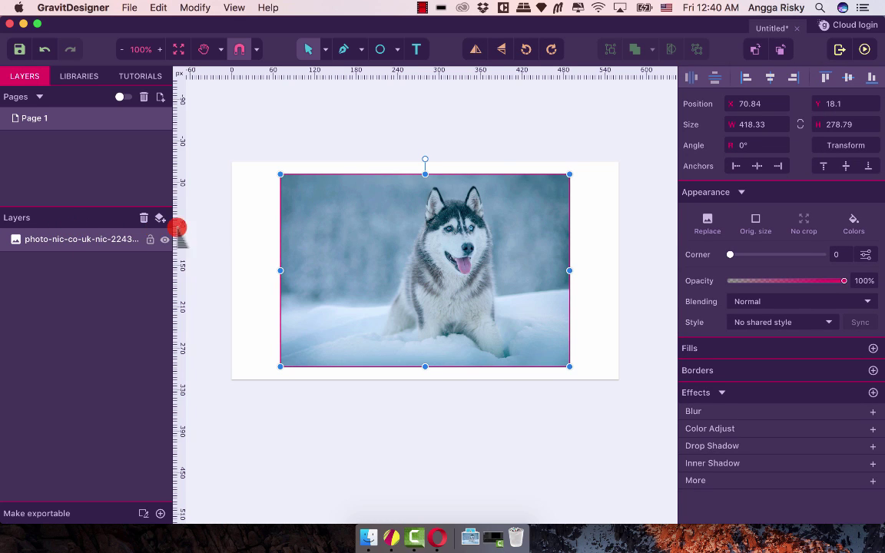
{"action": "scroll", "coordinate": [329, 244], "scroll_direction": "up", "scroll_amount": 1}
{"action": "scroll", "coordinate": [329, 244], "scroll_direction": "left", "scroll_amount": 1}
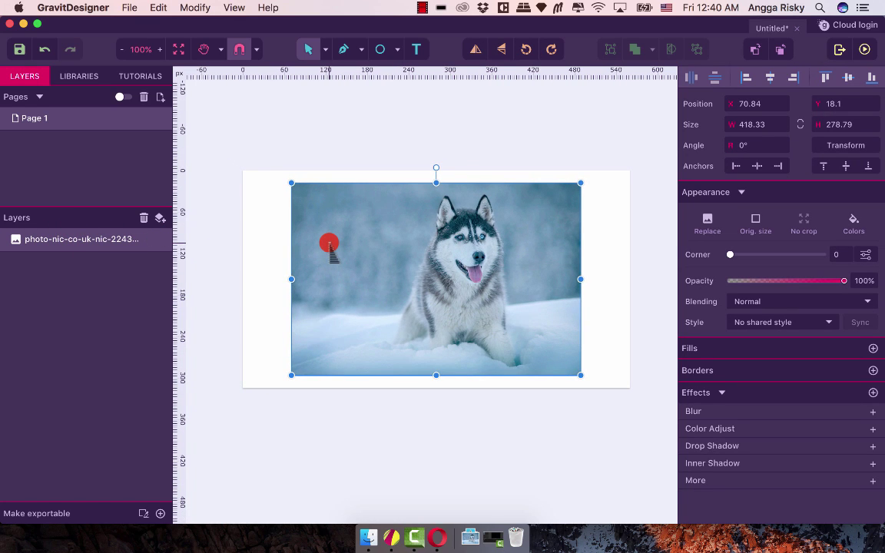
{"action": "left_click", "coordinate": [345, 126]}
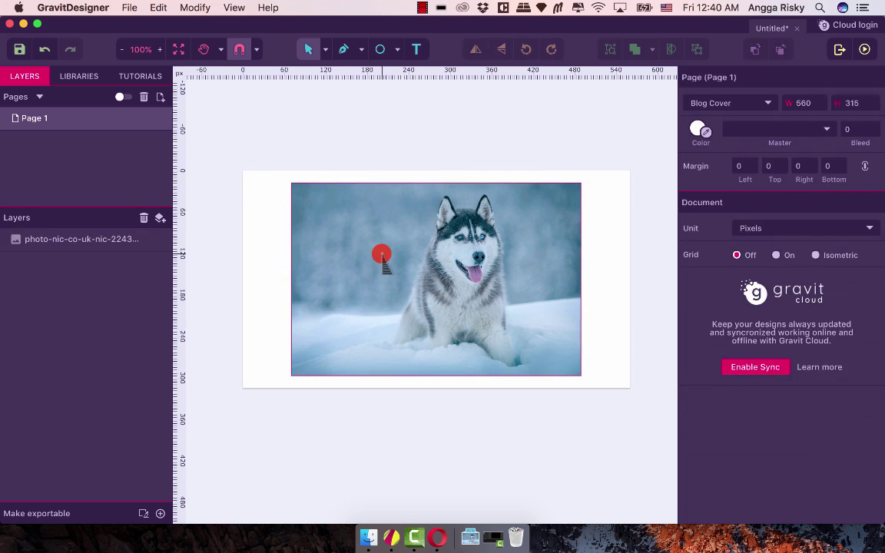
{"action": "left_click", "coordinate": [343, 232]}
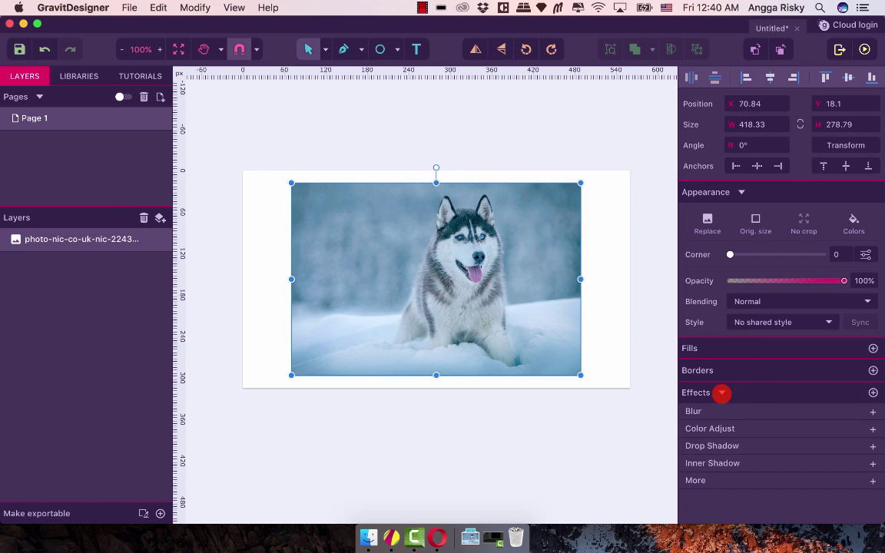
Try a Color Adjust effect on the photo with brightness -7%, contrast 30%, hue -13° and saturation 36%, and remove it
{"action": "left_click", "coordinate": [722, 392]}
{"action": "left_click", "coordinate": [722, 393]}
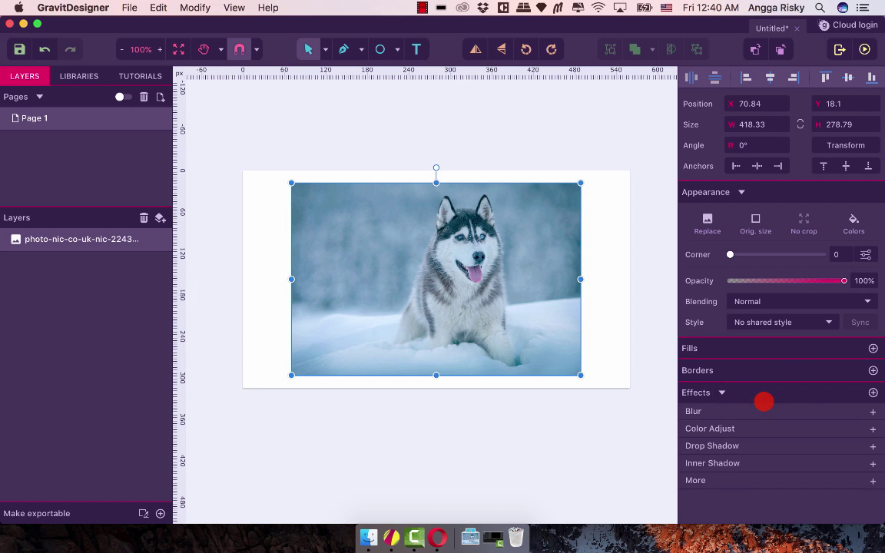
{"action": "left_click", "coordinate": [873, 393]}
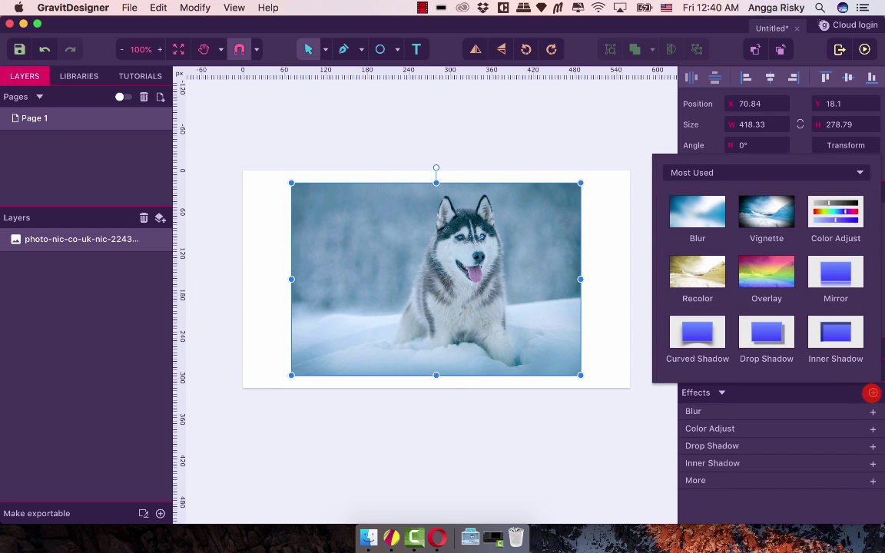
{"action": "left_click", "coordinate": [784, 172]}
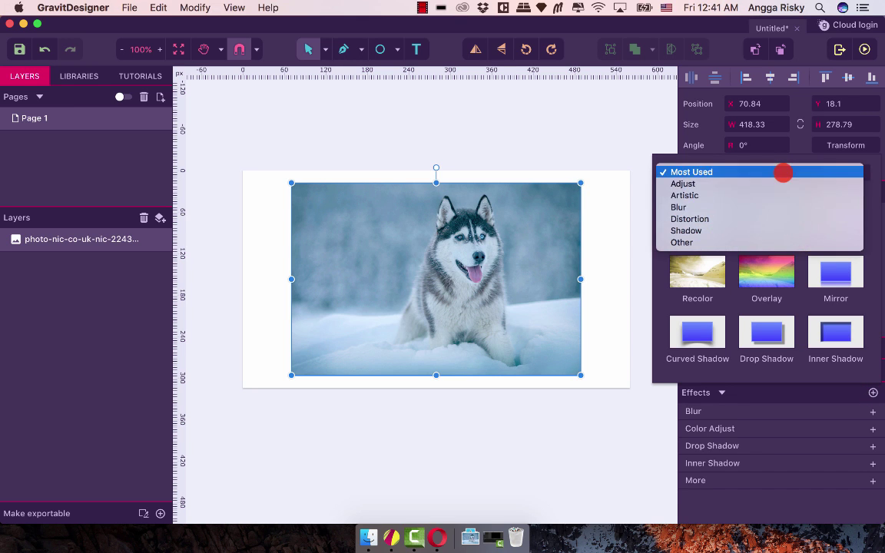
{"action": "left_click", "coordinate": [745, 183]}
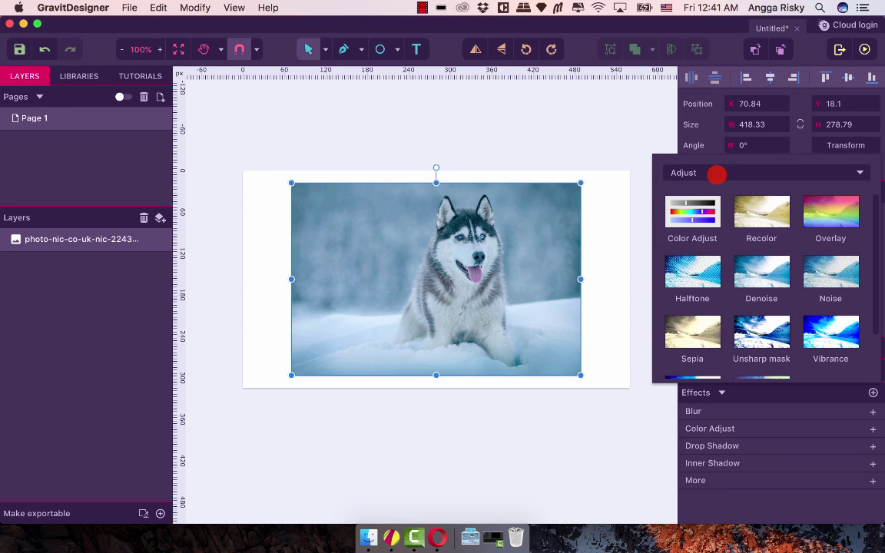
{"action": "left_click", "coordinate": [707, 207]}
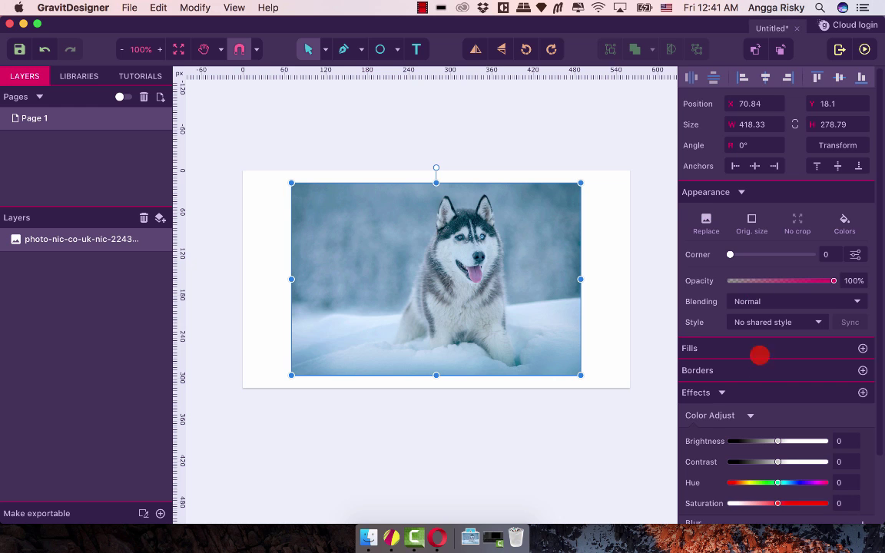
{"action": "scroll", "coordinate": [758, 369], "scroll_direction": "down", "scroll_amount": 2}
{"action": "left_click_drag", "start_coordinate": [778, 363], "coordinate": [792, 385]}
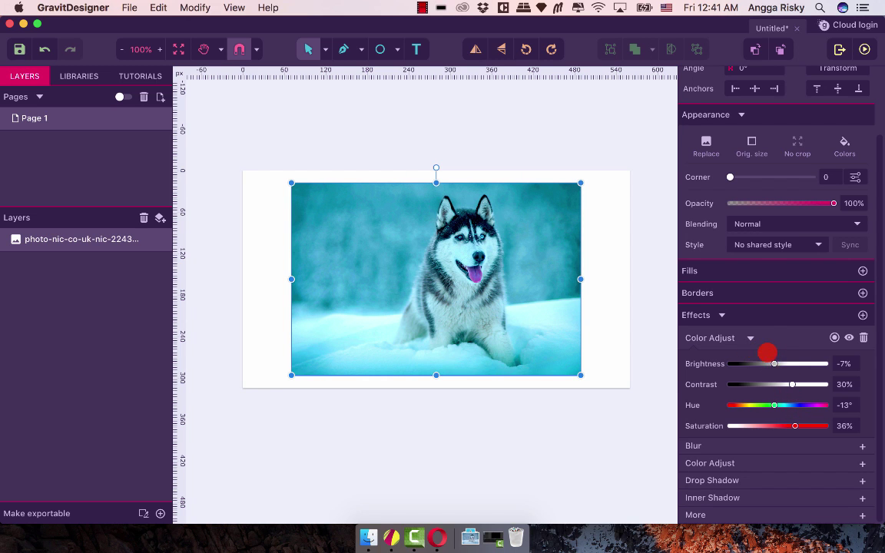
{"action": "left_click", "coordinate": [863, 338]}
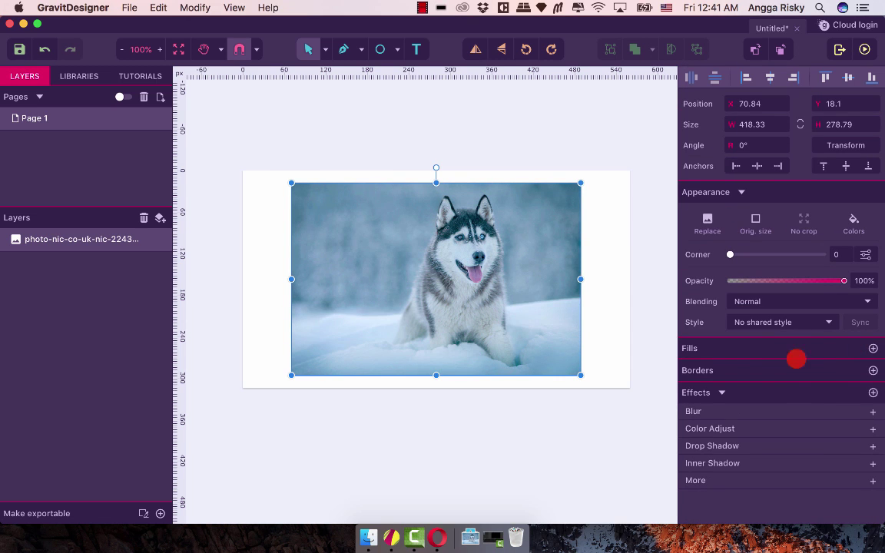
Try the Denoise effect on the husky photo and remove it
{"action": "left_click", "coordinate": [873, 392]}
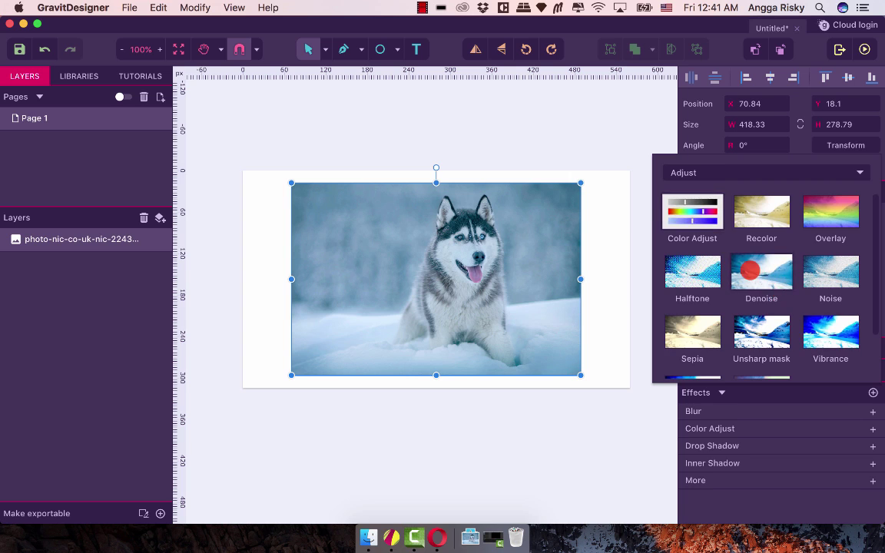
{"action": "left_click", "coordinate": [761, 265]}
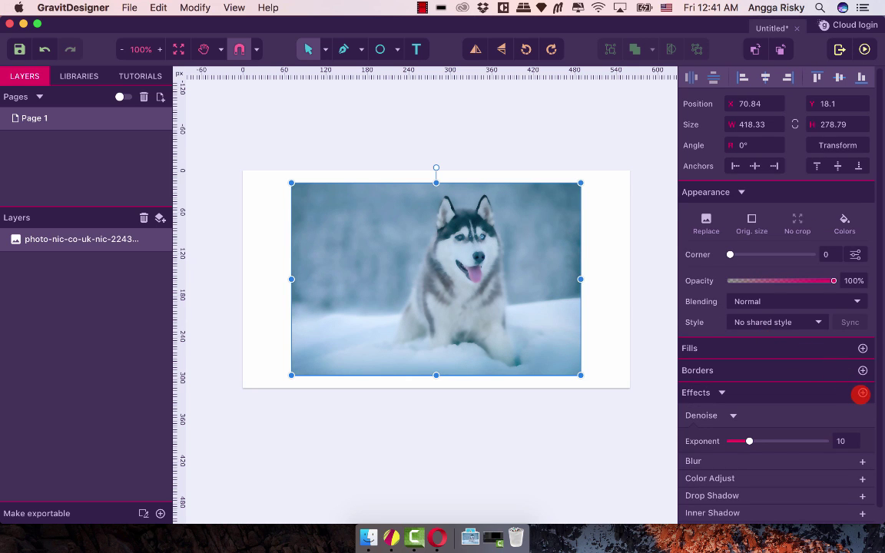
{"action": "scroll", "coordinate": [845, 396], "scroll_direction": "down", "scroll_amount": 1}
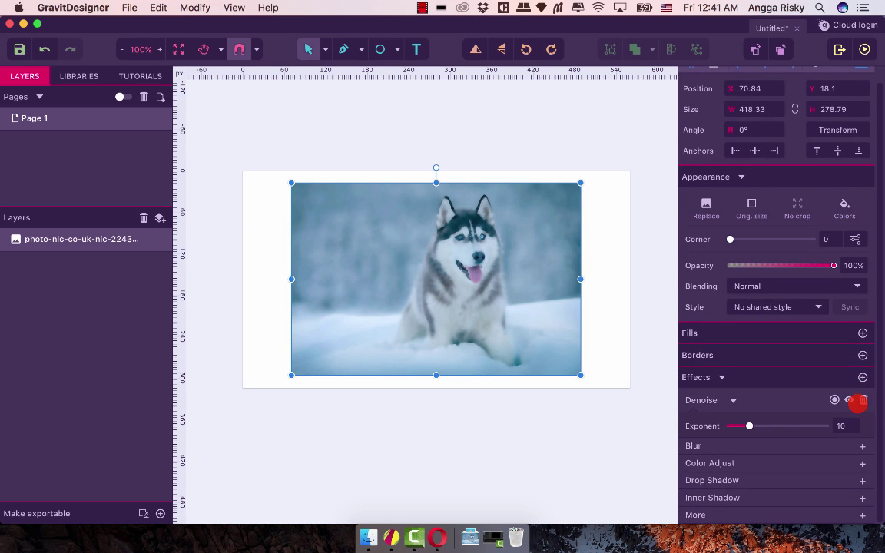
{"action": "left_click", "coordinate": [860, 399]}
Browse the effect categories, try the Bulge distortion on the photo, and undo it
{"action": "left_click", "coordinate": [871, 393]}
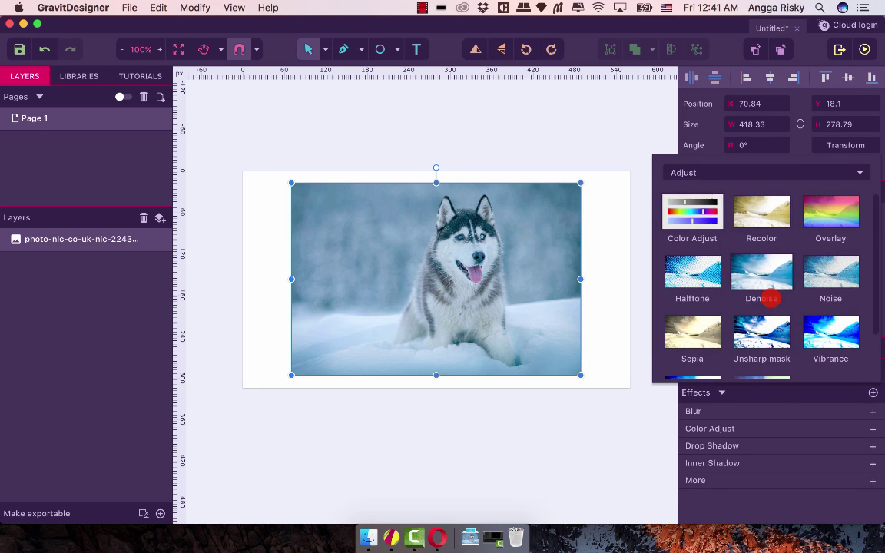
{"action": "scroll", "coordinate": [768, 296], "scroll_direction": "down", "scroll_amount": 3}
{"action": "left_click", "coordinate": [755, 184]}
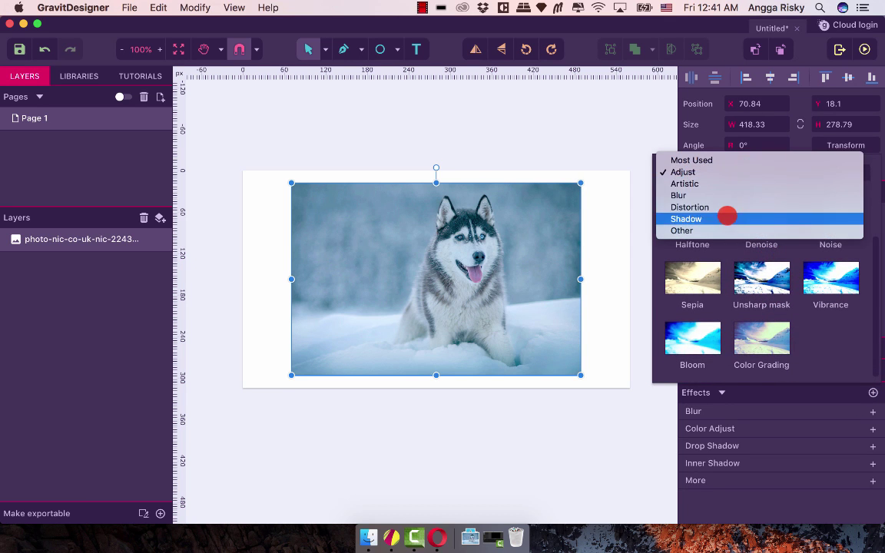
{"action": "key", "text": "Escape"}
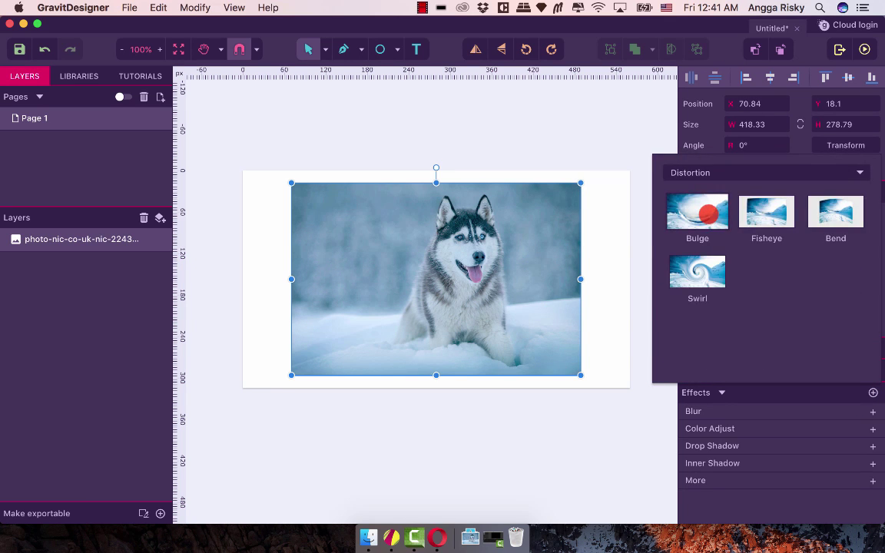
{"action": "left_click", "coordinate": [708, 214]}
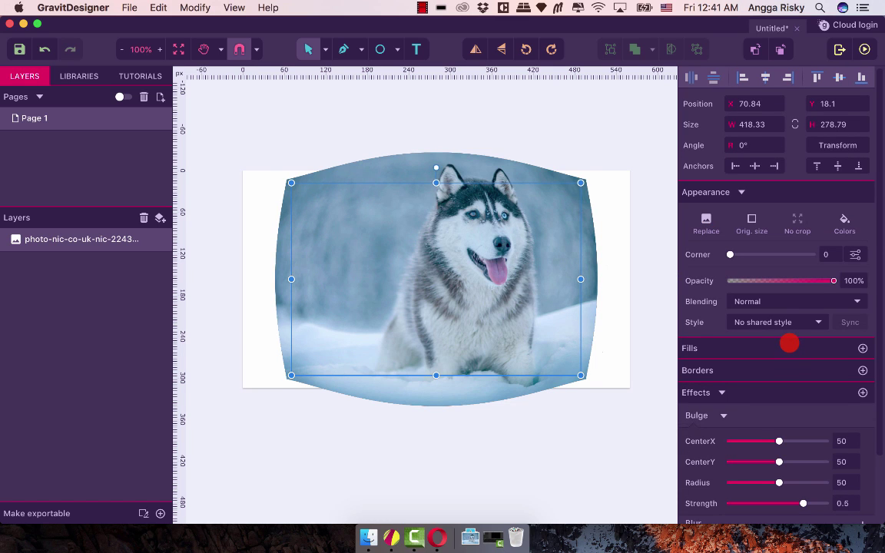
{"action": "key", "text": "super+z"}
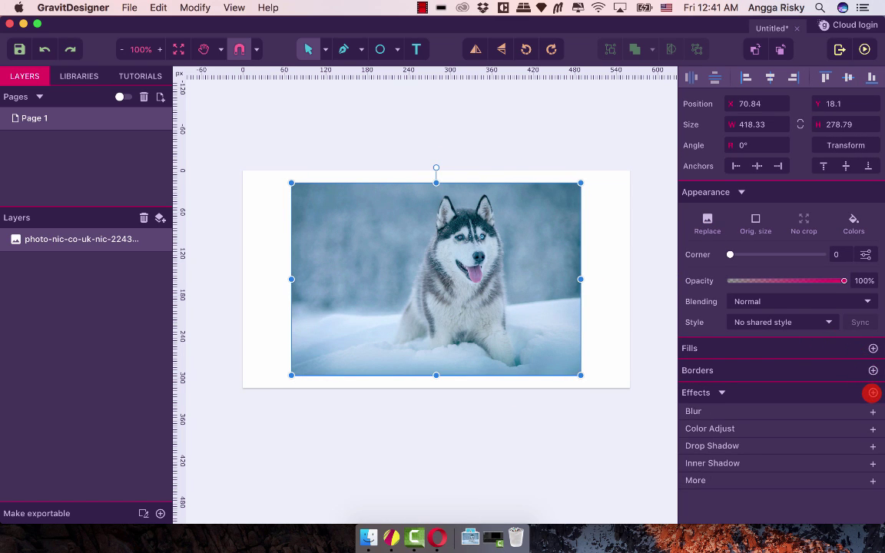
Try the basic Blur effect on the husky photo and undo it
{"action": "left_click", "coordinate": [873, 393]}
{"action": "left_click", "coordinate": [779, 174]}
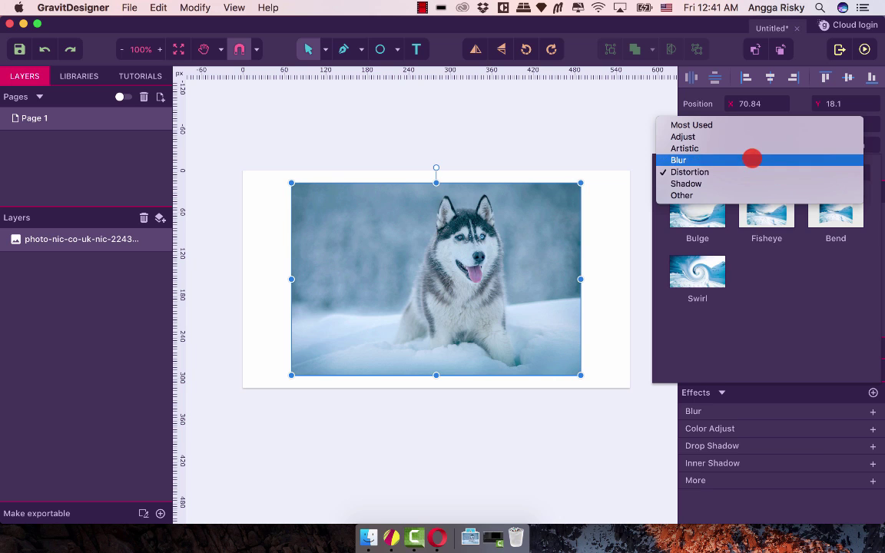
{"action": "left_click", "coordinate": [753, 160]}
{"action": "left_click", "coordinate": [708, 213]}
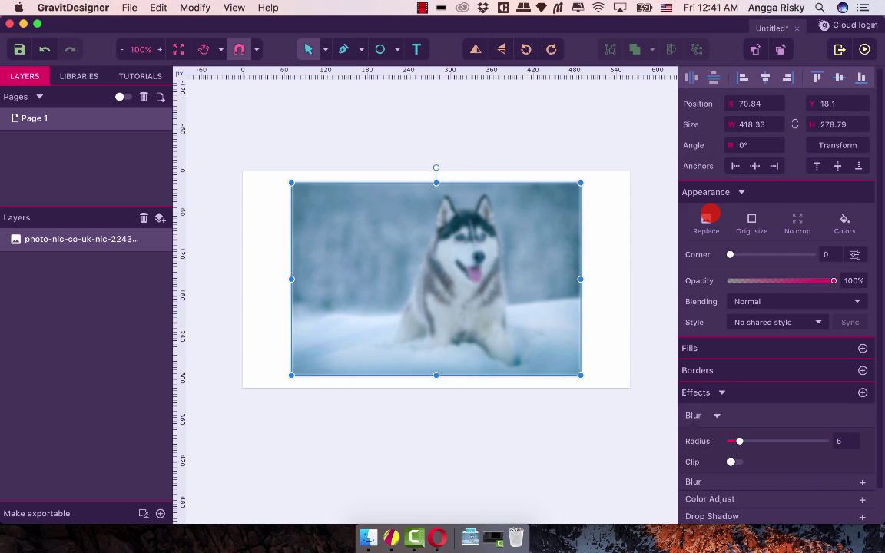
{"action": "key", "text": "super+z"}
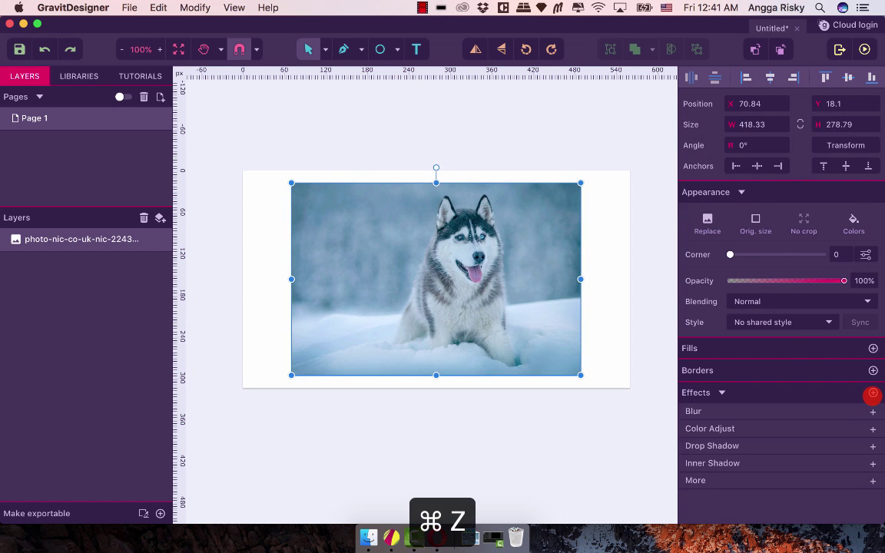
Try the Tilt shift blur on the husky photo and undo it
{"action": "left_click", "coordinate": [873, 394]}
{"action": "left_click", "coordinate": [823, 205]}
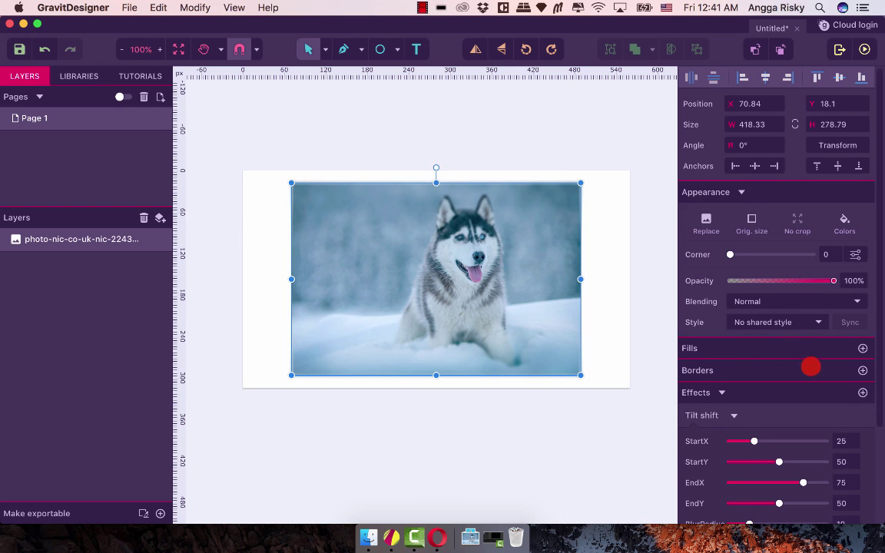
{"action": "key", "text": "super+z"}
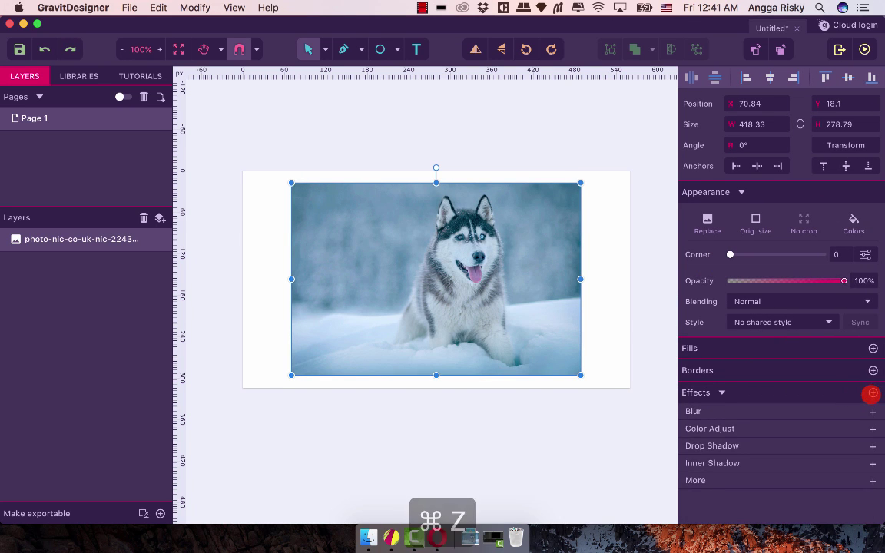
Add the Mirror effect from the Other category to the husky photo
{"action": "left_click", "coordinate": [873, 394]}
{"action": "left_click", "coordinate": [734, 172]}
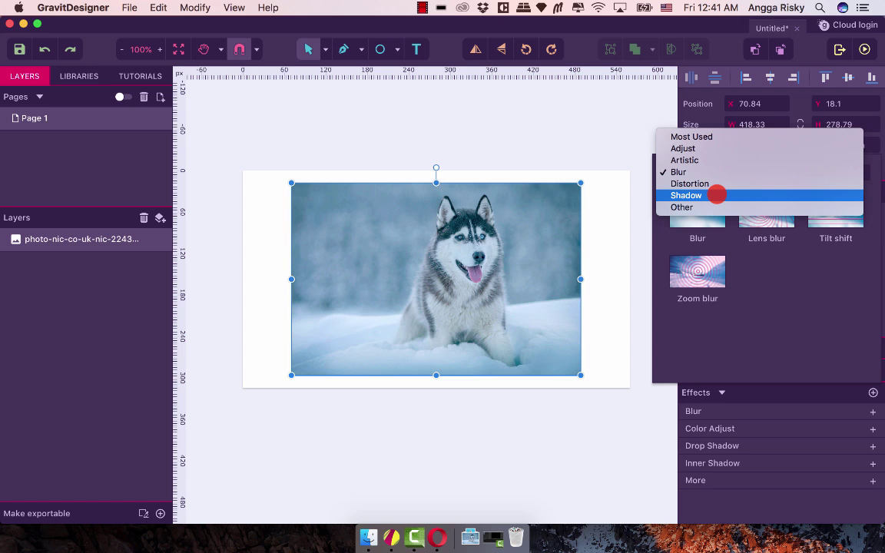
{"action": "left_click", "coordinate": [696, 206]}
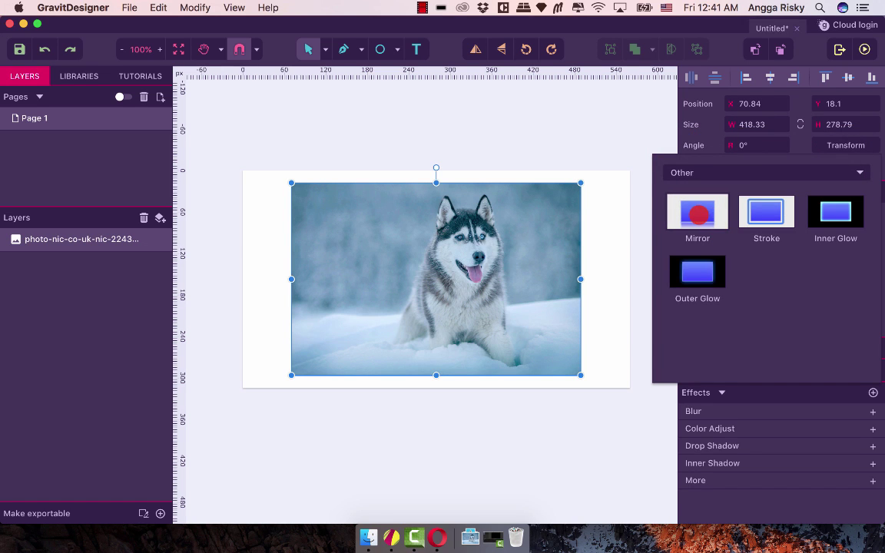
{"action": "left_click", "coordinate": [697, 213]}
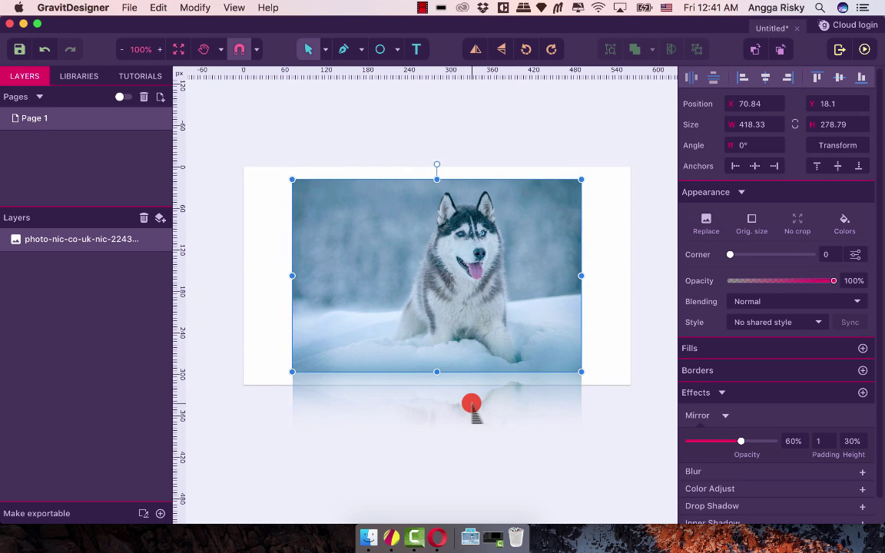
Shrink the mirrored photo to about 323 by 215 px and move it to about X 106, Y 37 on the page
{"action": "scroll", "coordinate": [472, 405], "scroll_direction": "down", "scroll_amount": 2}
{"action": "left_click_drag", "start_coordinate": [584, 134], "coordinate": [522, 219]}
{"action": "left_click_drag", "start_coordinate": [453, 223], "coordinate": [476, 191]}
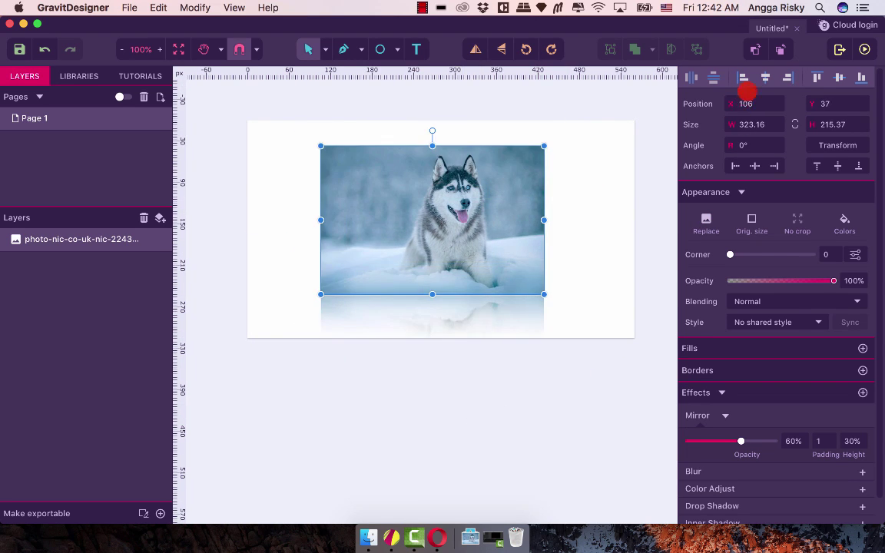
Centre the mirrored husky photo horizontally and vertically on the page
{"action": "left_click", "coordinate": [765, 79]}
{"action": "left_click", "coordinate": [838, 78]}
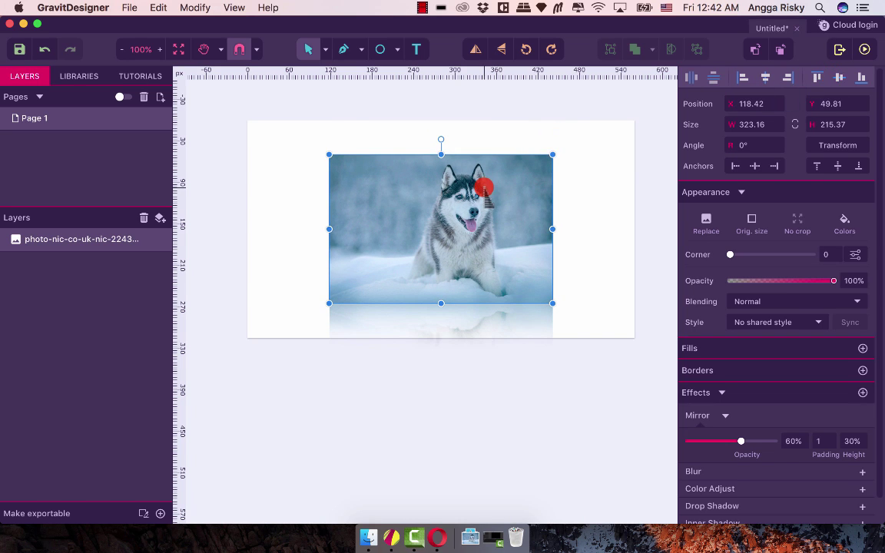
{"action": "left_click", "coordinate": [579, 207]}
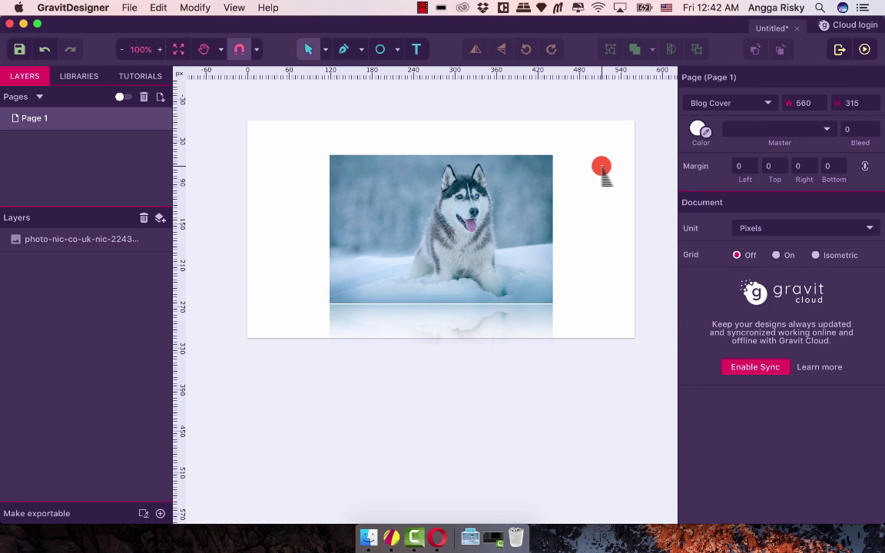
Add a Curved Shadow effect from the Shadow category to the husky photo
{"action": "left_click", "coordinate": [506, 192]}
{"action": "scroll", "coordinate": [784, 276], "scroll_direction": "down", "scroll_amount": 2}
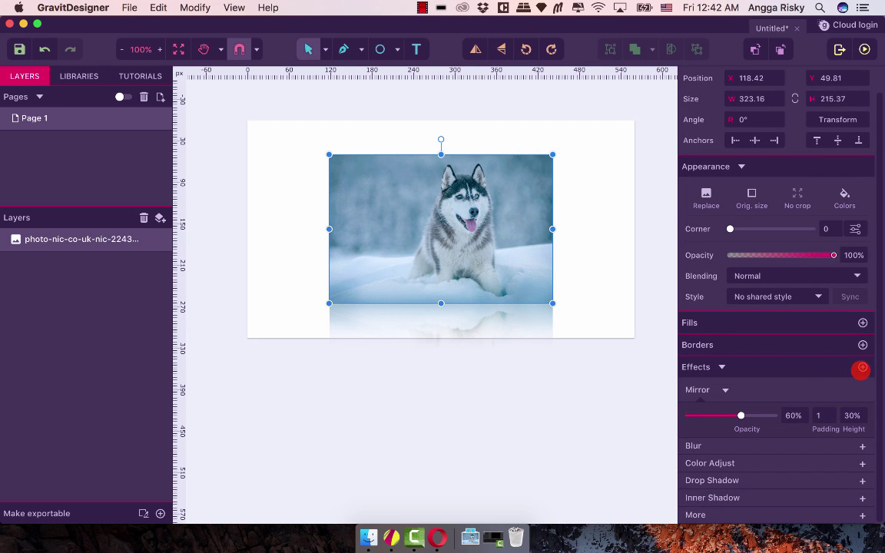
{"action": "left_click", "coordinate": [863, 369]}
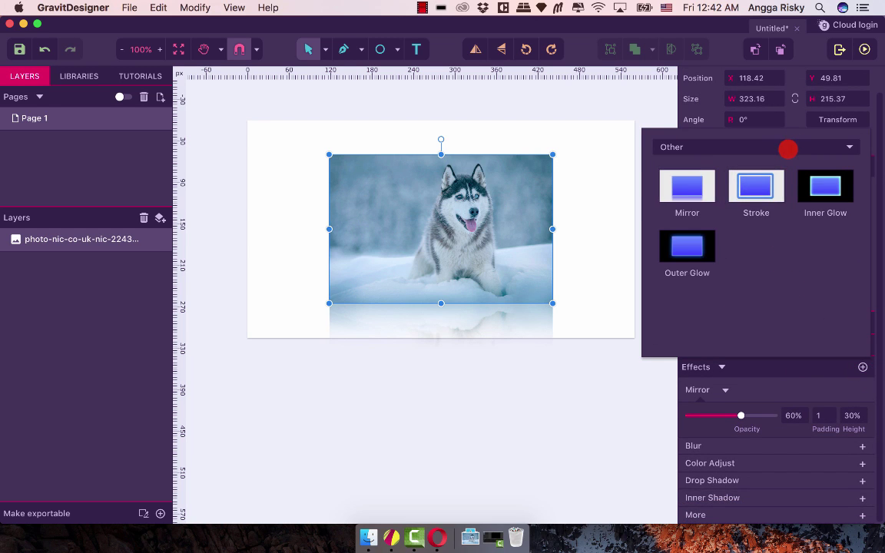
{"action": "left_click", "coordinate": [787, 146]}
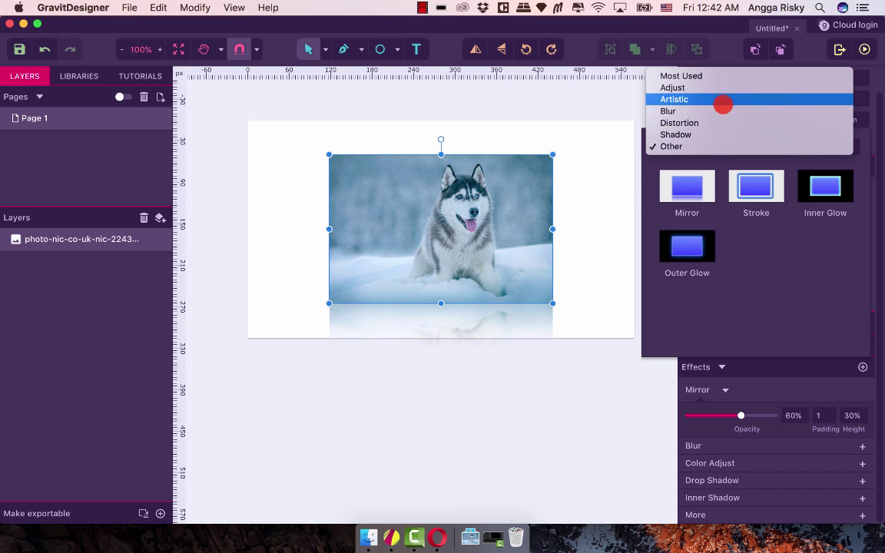
{"action": "left_click", "coordinate": [717, 134]}
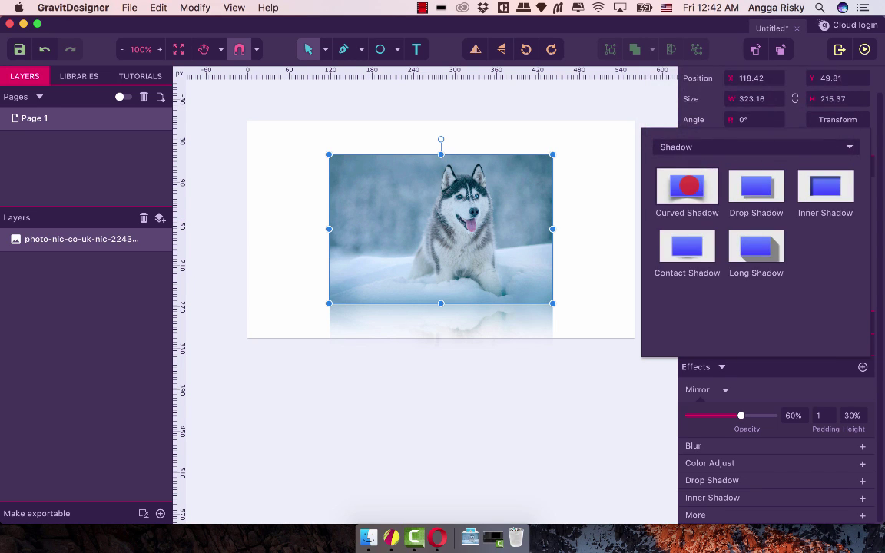
{"action": "left_click", "coordinate": [689, 185]}
{"action": "left_click", "coordinate": [609, 227]}
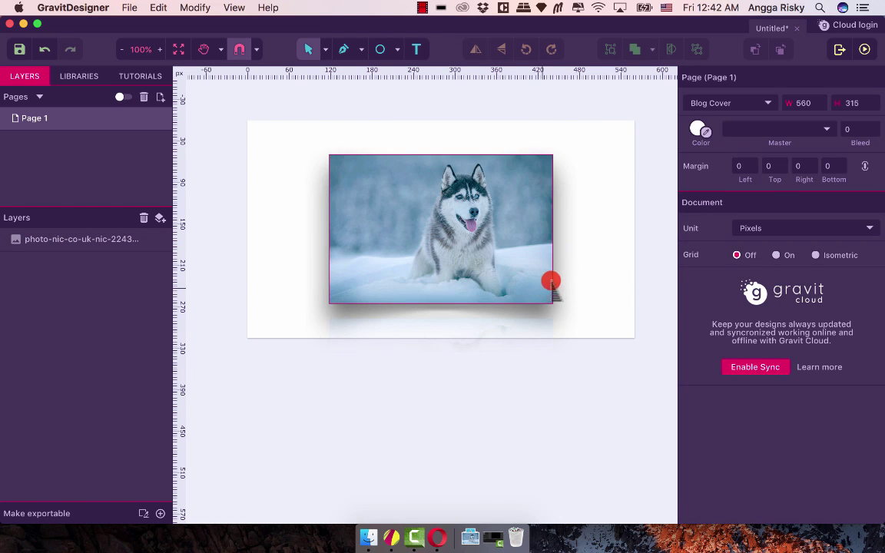
Set the photo's Curved Shadow radius to 0 and its coverage to 0.74
{"action": "left_click", "coordinate": [512, 247]}
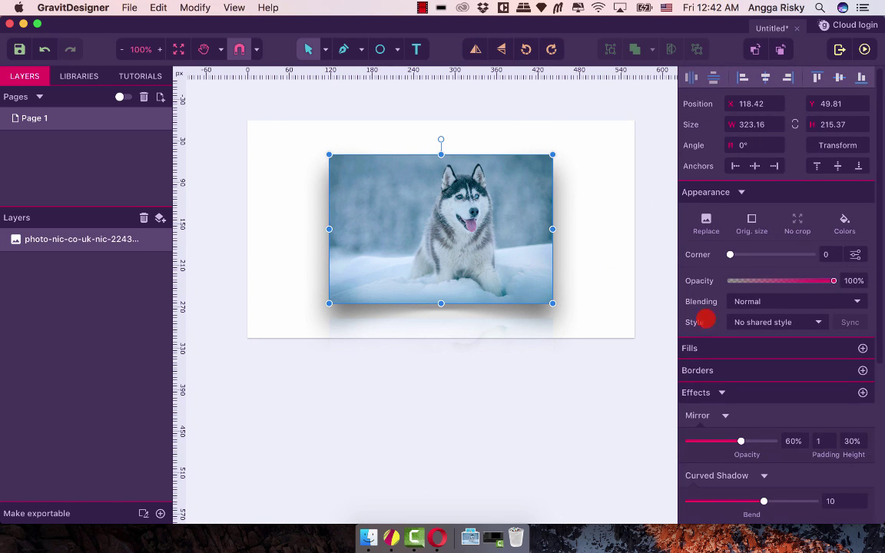
{"action": "scroll", "coordinate": [723, 320], "scroll_direction": "down", "scroll_amount": 5}
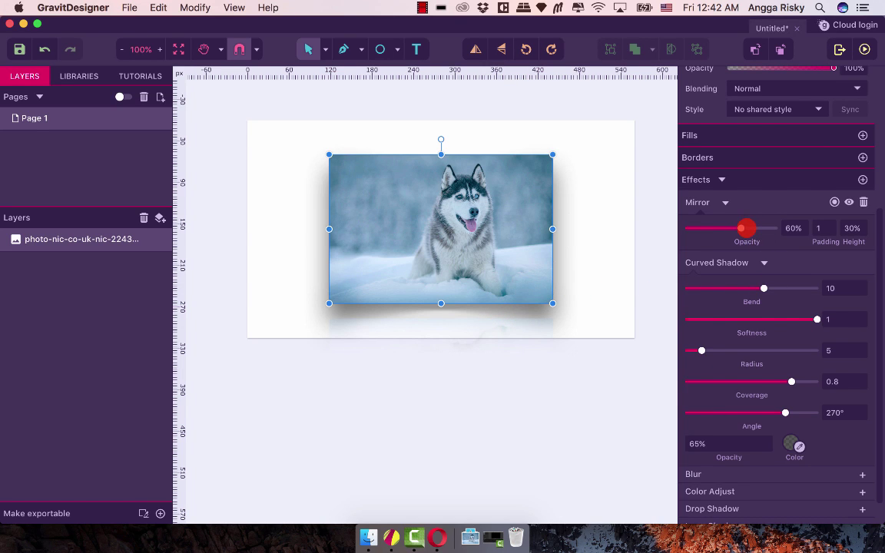
{"action": "scroll", "coordinate": [743, 249], "scroll_direction": "down", "scroll_amount": 1}
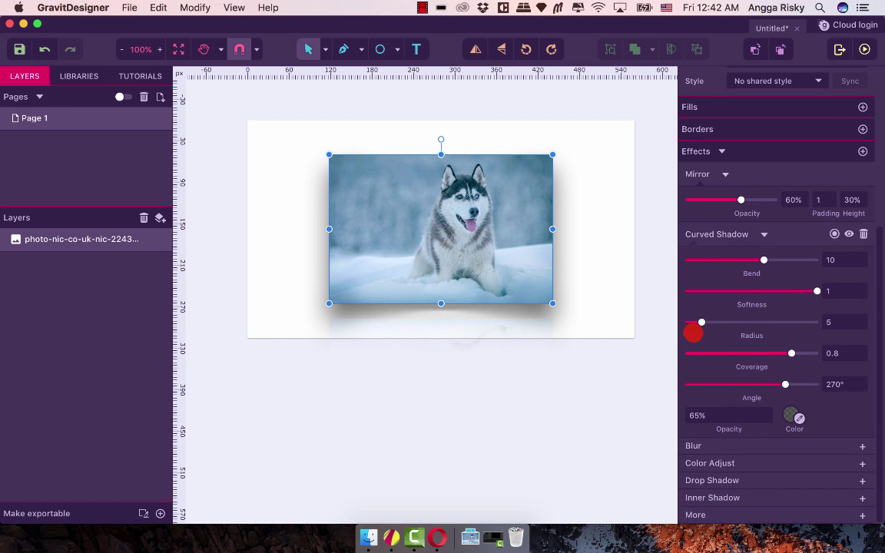
{"action": "mouse_move", "coordinate": [702, 322]}
{"action": "left_mouse_down"}
{"action": "mouse_move", "coordinate": [735, 322]}
{"action": "mouse_move", "coordinate": [689, 324]}
{"action": "left_mouse_up"}
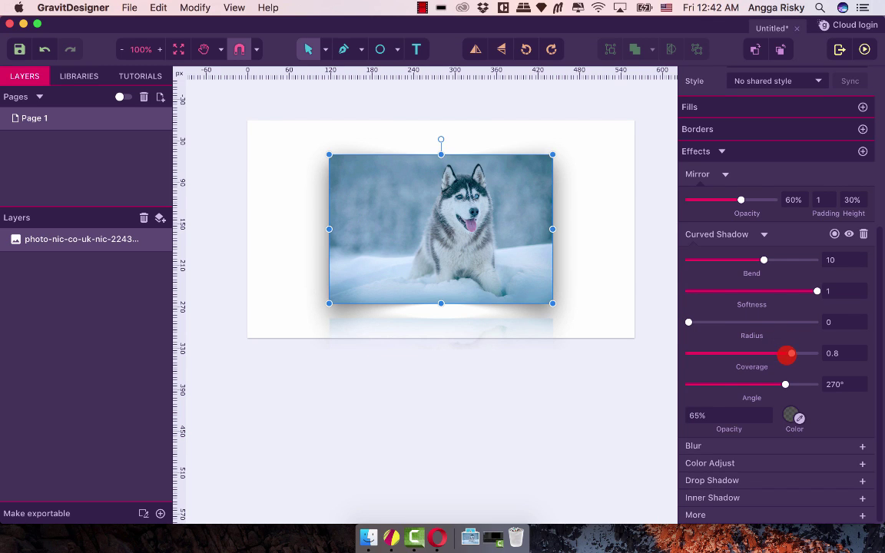
{"action": "mouse_move", "coordinate": [781, 354]}
{"action": "left_mouse_down"}
{"action": "mouse_move", "coordinate": [773, 355]}
{"action": "mouse_move", "coordinate": [802, 354]}
{"action": "mouse_move", "coordinate": [783, 355]}
{"action": "left_mouse_up"}
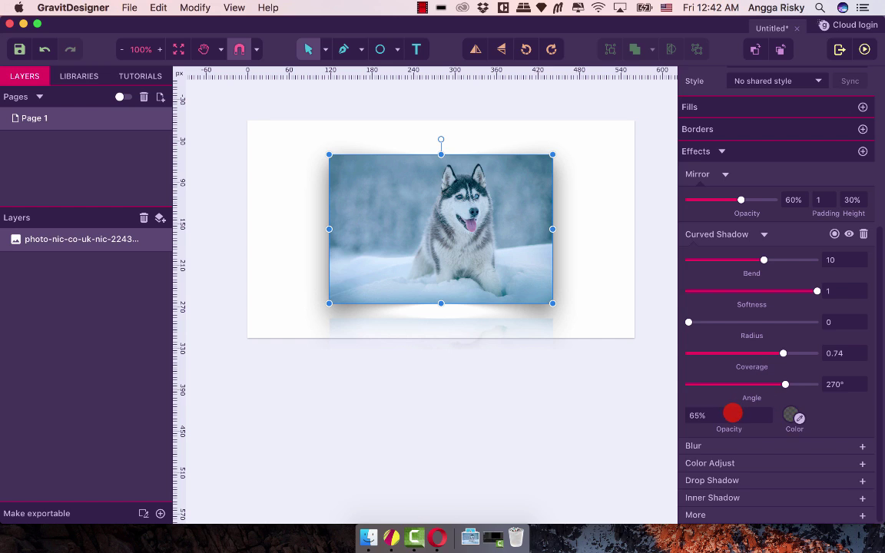
Try a Curved Shadow opacity of 20% on the photo and settle on 50%
{"action": "left_click", "coordinate": [734, 414]}
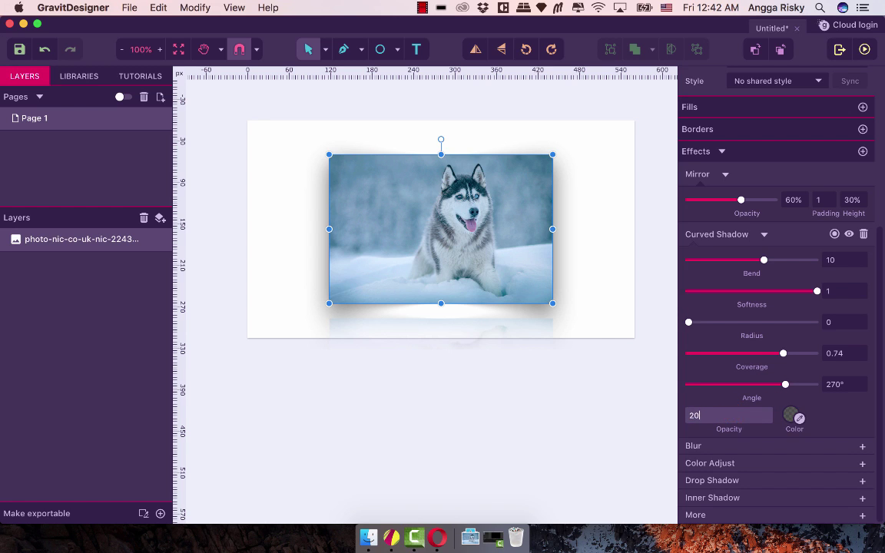
{"action": "key", "text": "Return"}
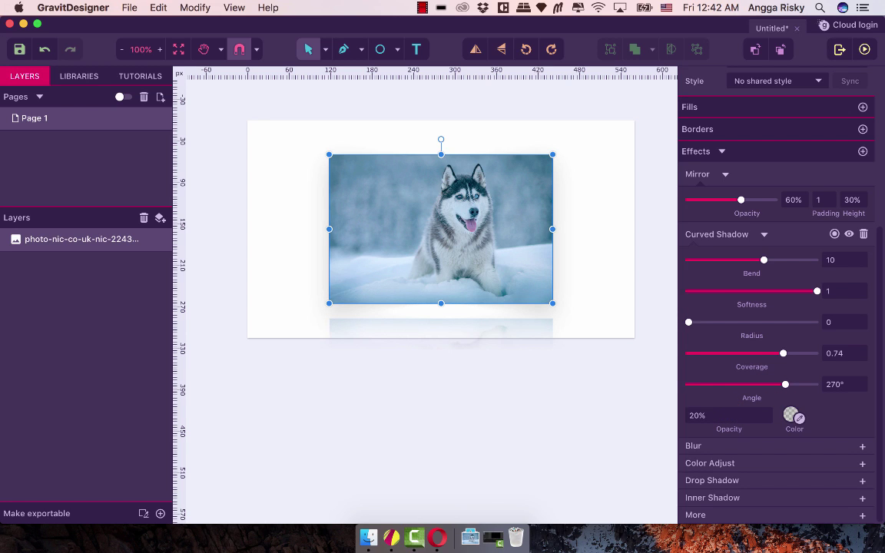
{"action": "left_click", "coordinate": [715, 416]}
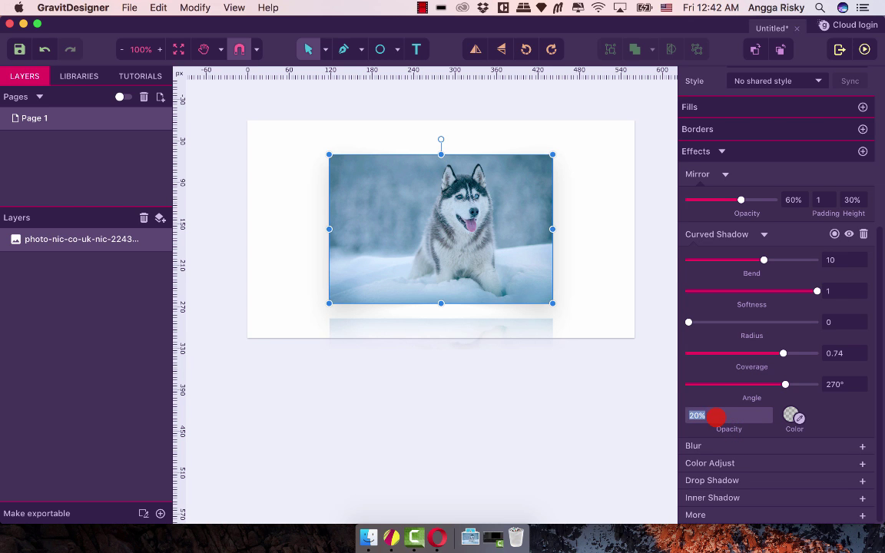
{"action": "type", "text": "50"}
{"action": "key", "text": "Return"}
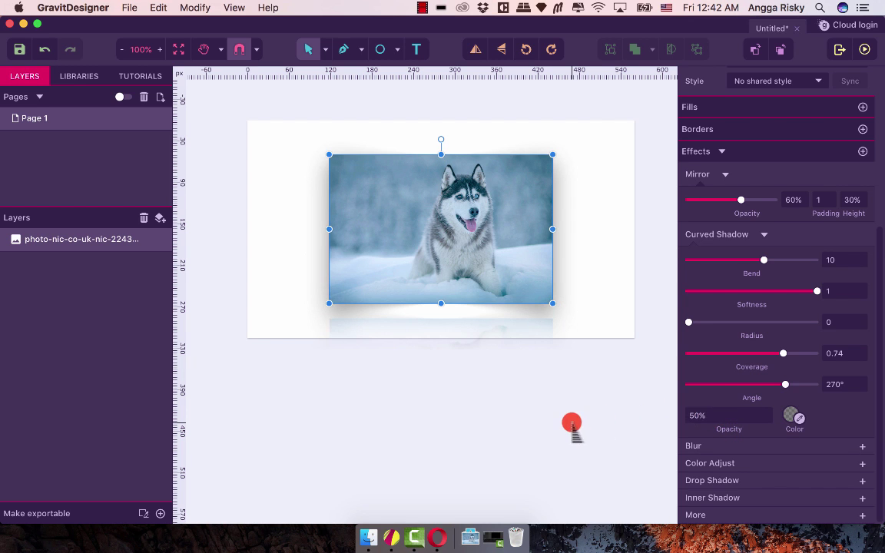
{"action": "left_click", "coordinate": [515, 379]}
Add a Drop Shadow effect from the Shadow category to the husky photo
{"action": "left_click", "coordinate": [498, 253]}
{"action": "scroll", "coordinate": [711, 345], "scroll_direction": "down", "scroll_amount": 6}
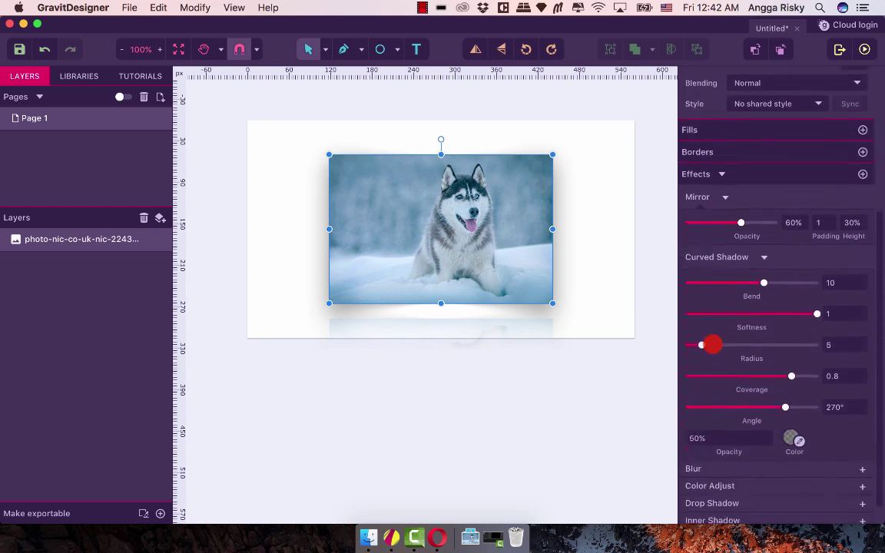
{"action": "left_click", "coordinate": [861, 152]}
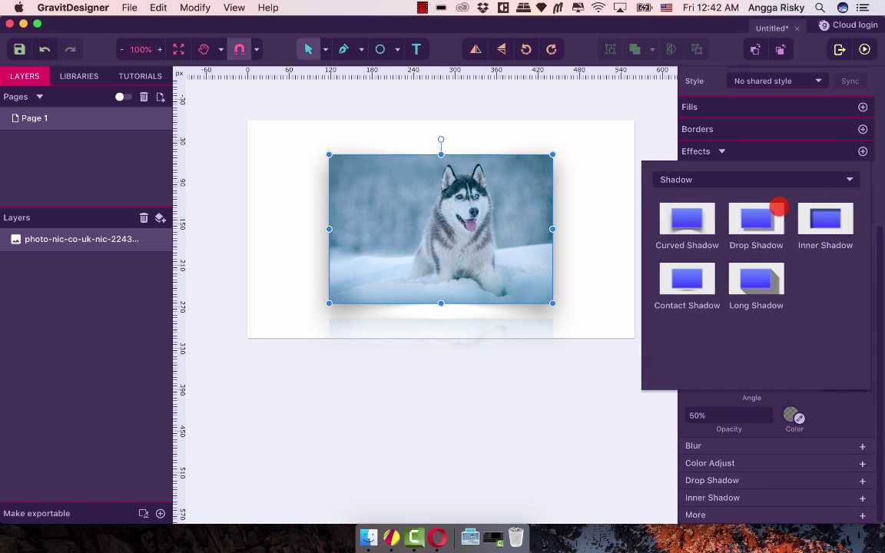
{"action": "left_click", "coordinate": [766, 209]}
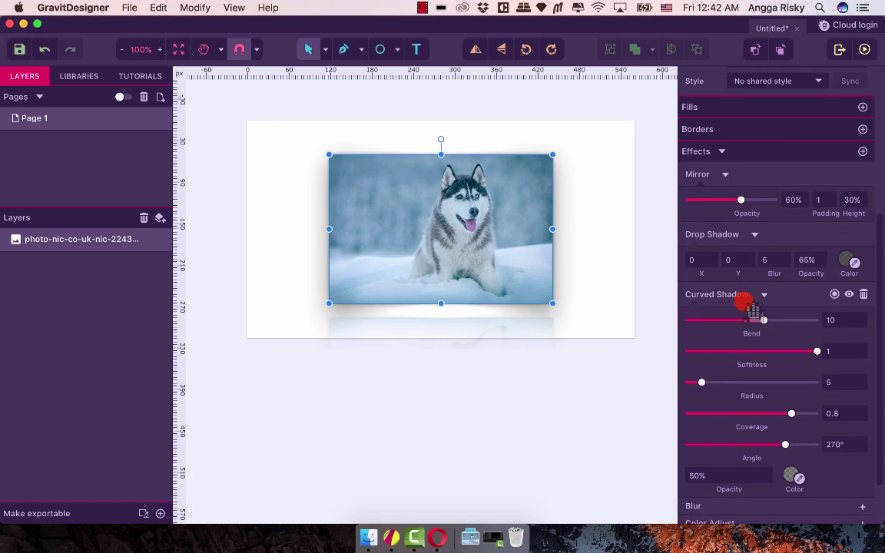
Set the blur of the photo's Drop Shadow effect to 8.5
{"action": "scroll", "coordinate": [744, 304], "scroll_direction": "down", "scroll_amount": 2}
{"action": "scroll", "coordinate": [789, 237], "scroll_direction": "up", "scroll_amount": 1}
{"action": "left_click", "coordinate": [785, 233]}
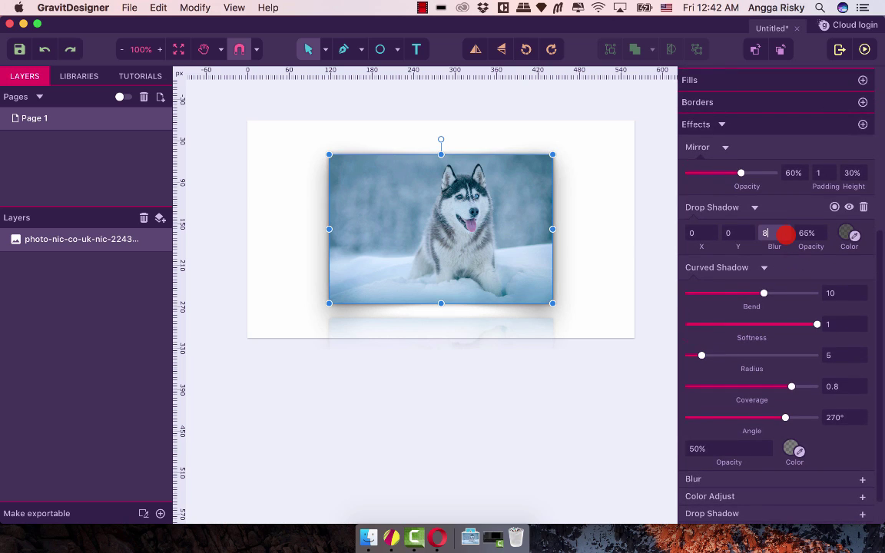
{"action": "type", "text": "8.5"}
{"action": "left_click", "coordinate": [772, 235]}
{"action": "scroll", "coordinate": [751, 304], "scroll_direction": "down", "scroll_amount": 1}
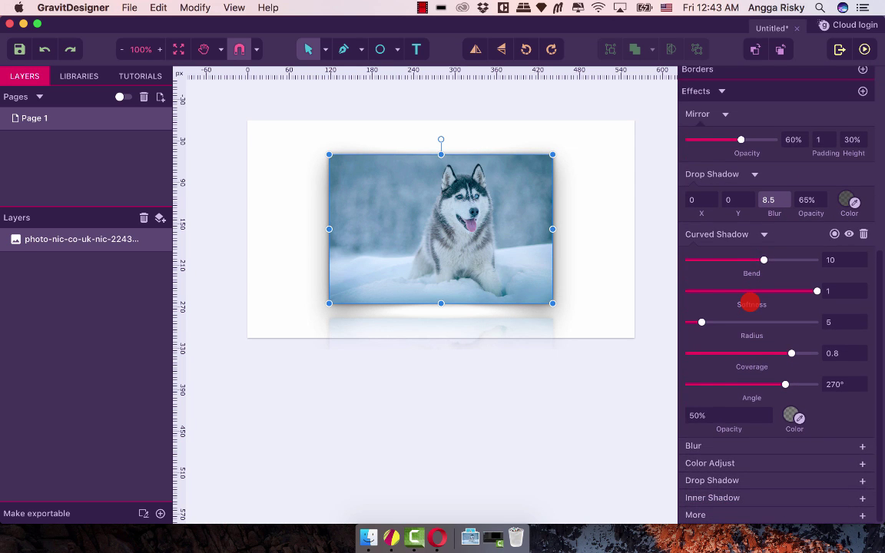
{"action": "scroll", "coordinate": [751, 302], "scroll_direction": "up", "scroll_amount": 2}
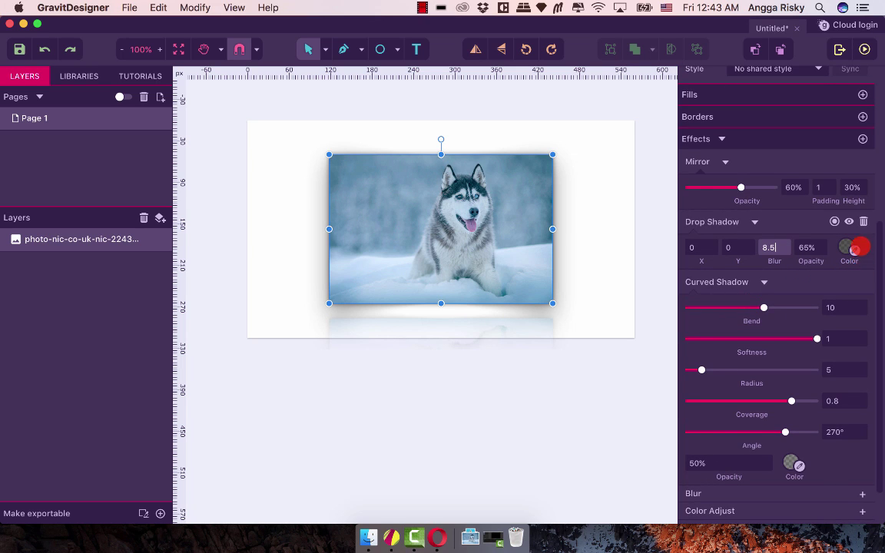
Remove the Curved Shadow and Mirror effects from the husky photo
{"action": "left_click_drag", "start_coordinate": [859, 247], "coordinate": [867, 230]}
{"action": "mouse_move", "coordinate": [864, 279]}
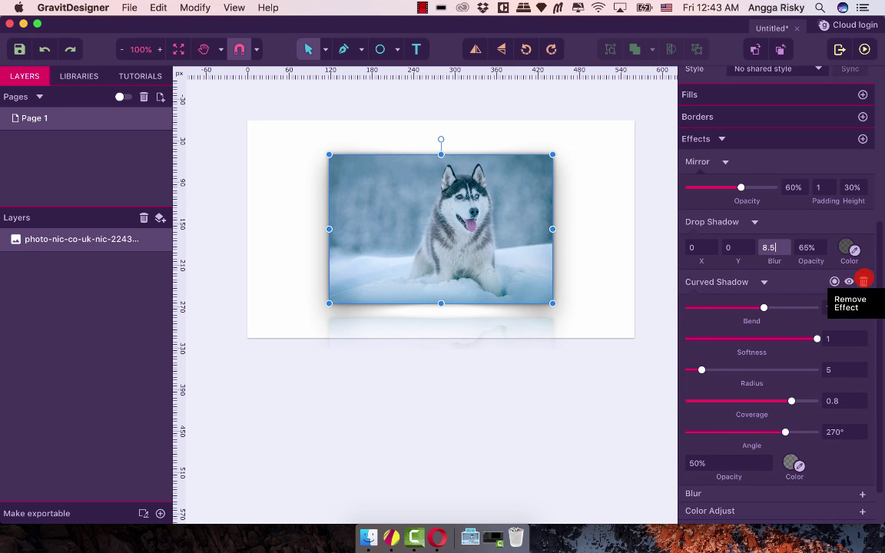
{"action": "left_click", "coordinate": [863, 282]}
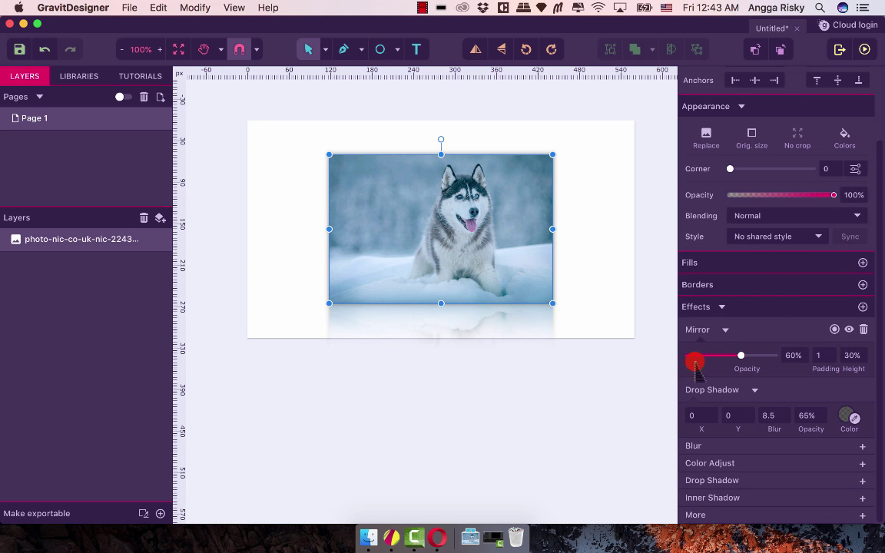
{"action": "mouse_move", "coordinate": [820, 335]}
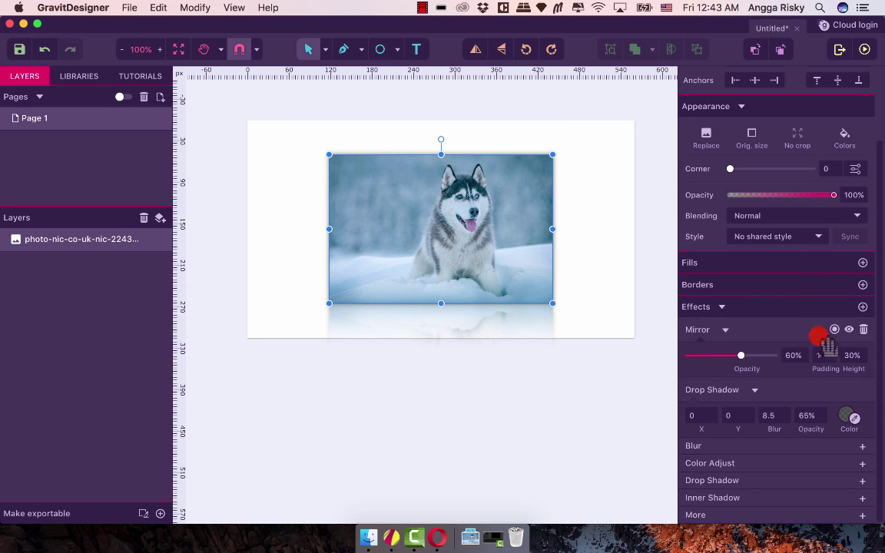
{"action": "left_click", "coordinate": [864, 329]}
Add the Vignette effect from the Most Used category to the husky photo
{"action": "left_click", "coordinate": [863, 366]}
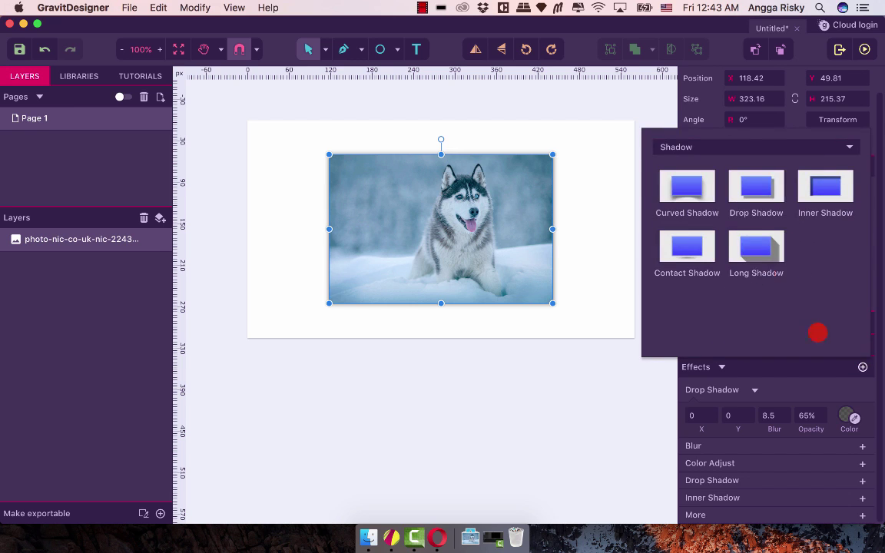
{"action": "left_click", "coordinate": [731, 142]}
{"action": "left_click", "coordinate": [695, 88]}
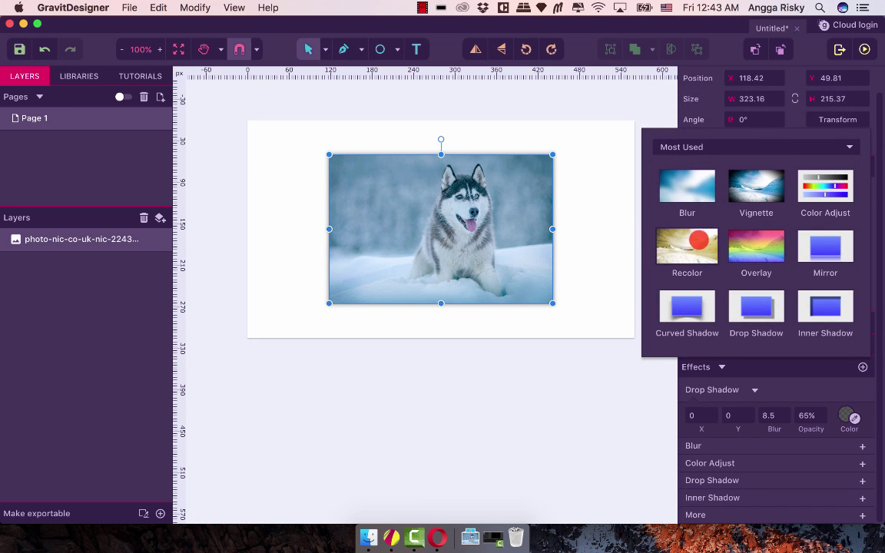
{"action": "left_click", "coordinate": [757, 186]}
{"action": "left_click", "coordinate": [602, 244]}
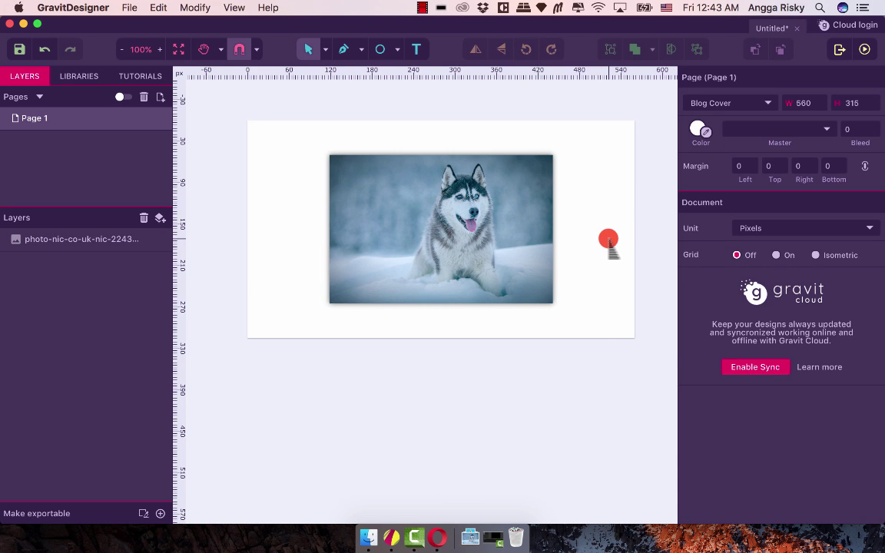
{"action": "scroll", "coordinate": [605, 244], "scroll_direction": "up", "scroll_amount": 3}
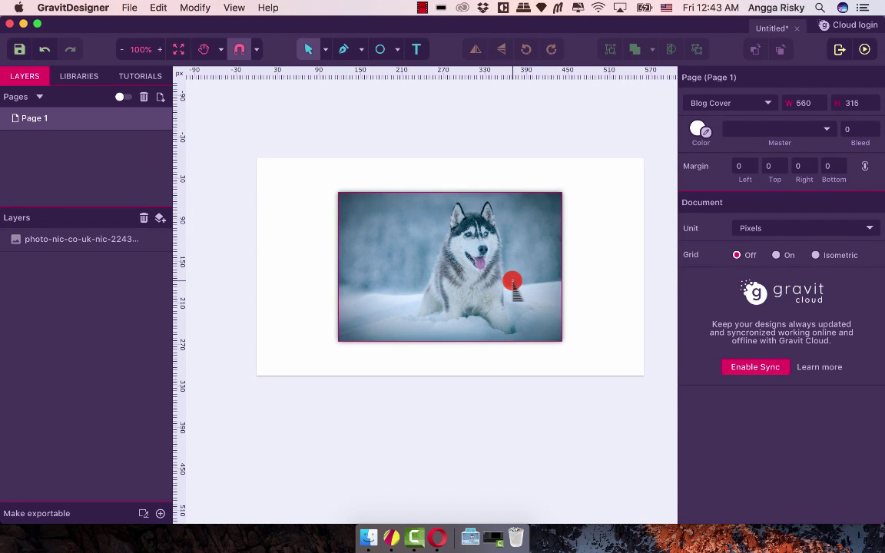
Remove the Drop Shadow effect from the husky photo
{"action": "left_click", "coordinate": [504, 283]}
{"action": "scroll", "coordinate": [814, 405], "scroll_direction": "down", "scroll_amount": 3}
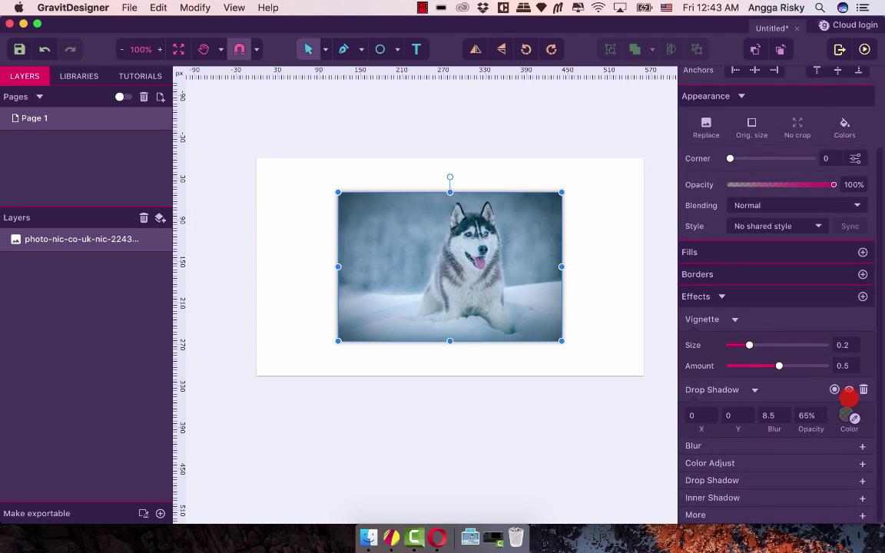
{"action": "left_click", "coordinate": [861, 390]}
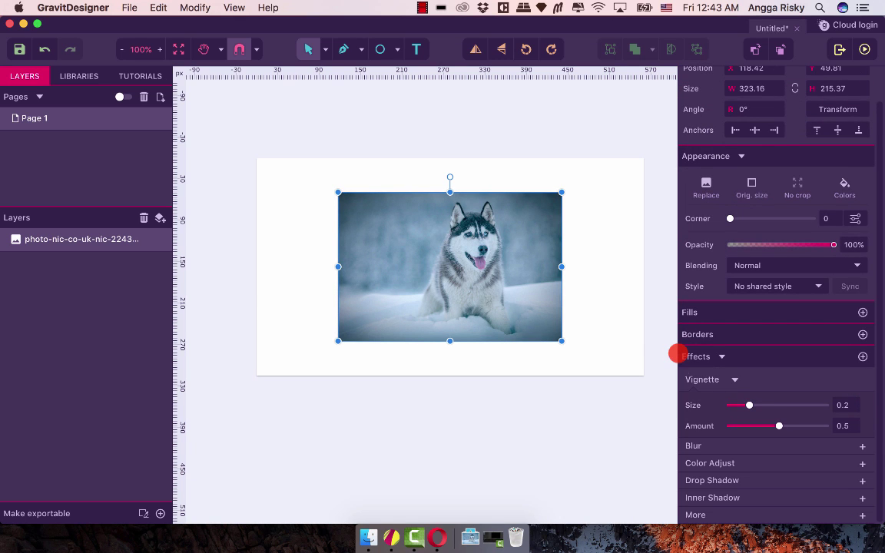
{"action": "left_click", "coordinate": [596, 323]}
{"action": "left_click", "coordinate": [529, 325]}
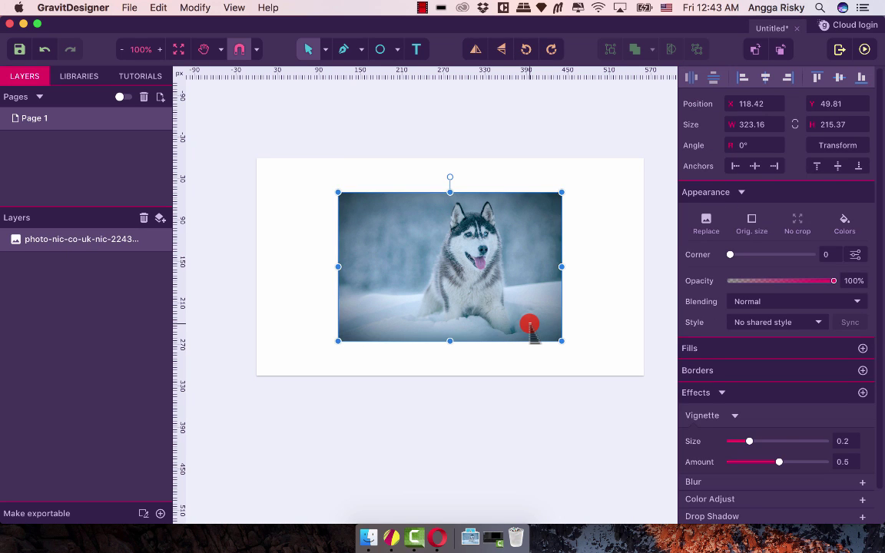
{"action": "key", "text": "super+equal"}
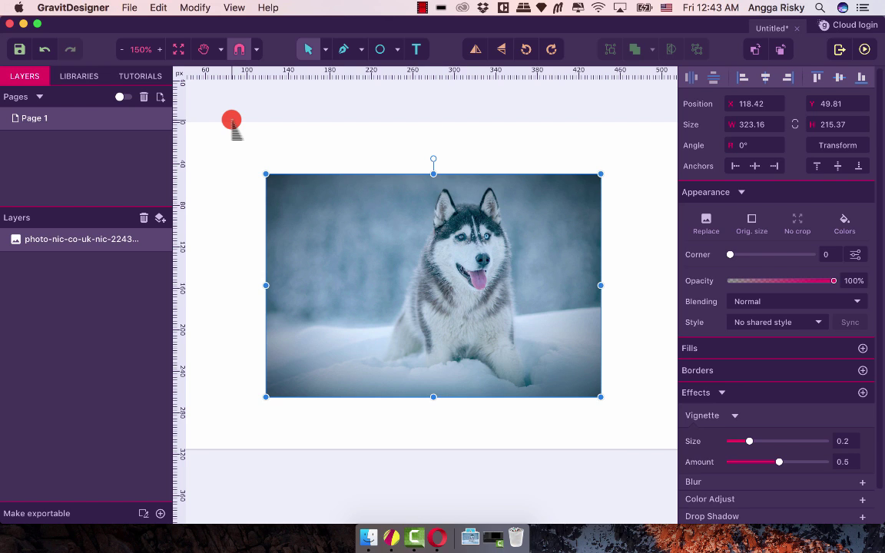
{"action": "scroll", "coordinate": [233, 123], "scroll_direction": "right", "scroll_amount": 1}
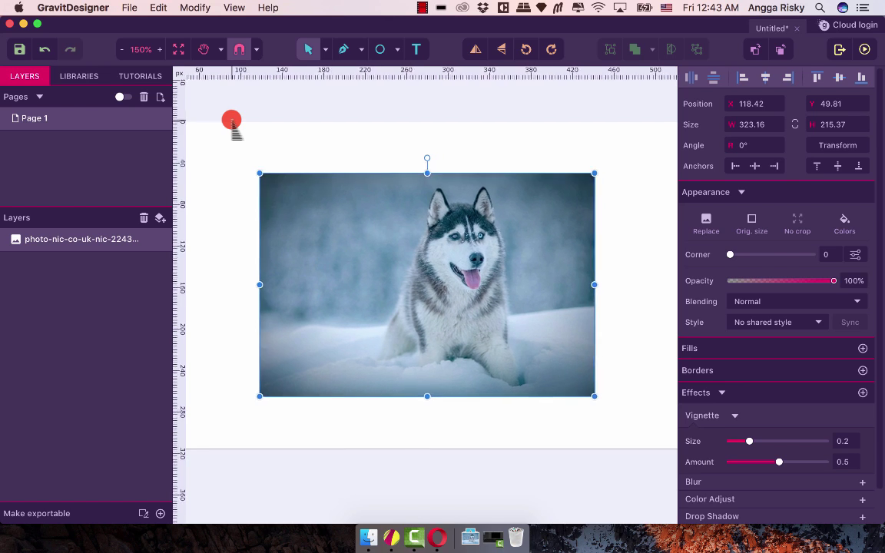
{"action": "scroll", "coordinate": [232, 123], "scroll_direction": "up", "scroll_amount": 2}
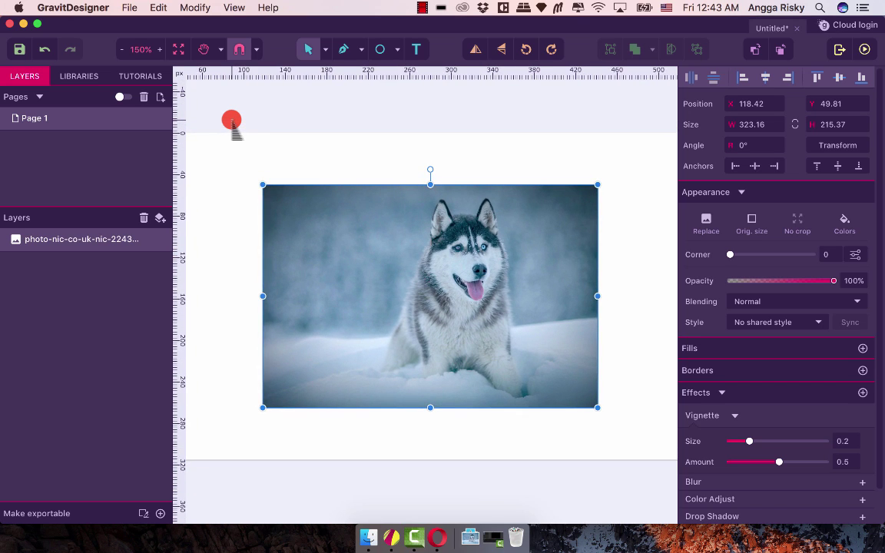
{"action": "scroll", "coordinate": [232, 123], "scroll_direction": "right", "scroll_amount": 1}
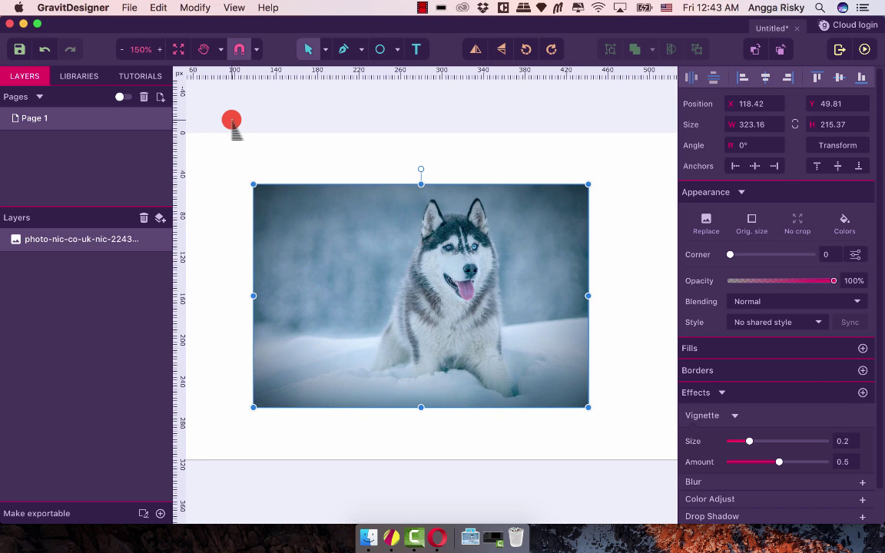